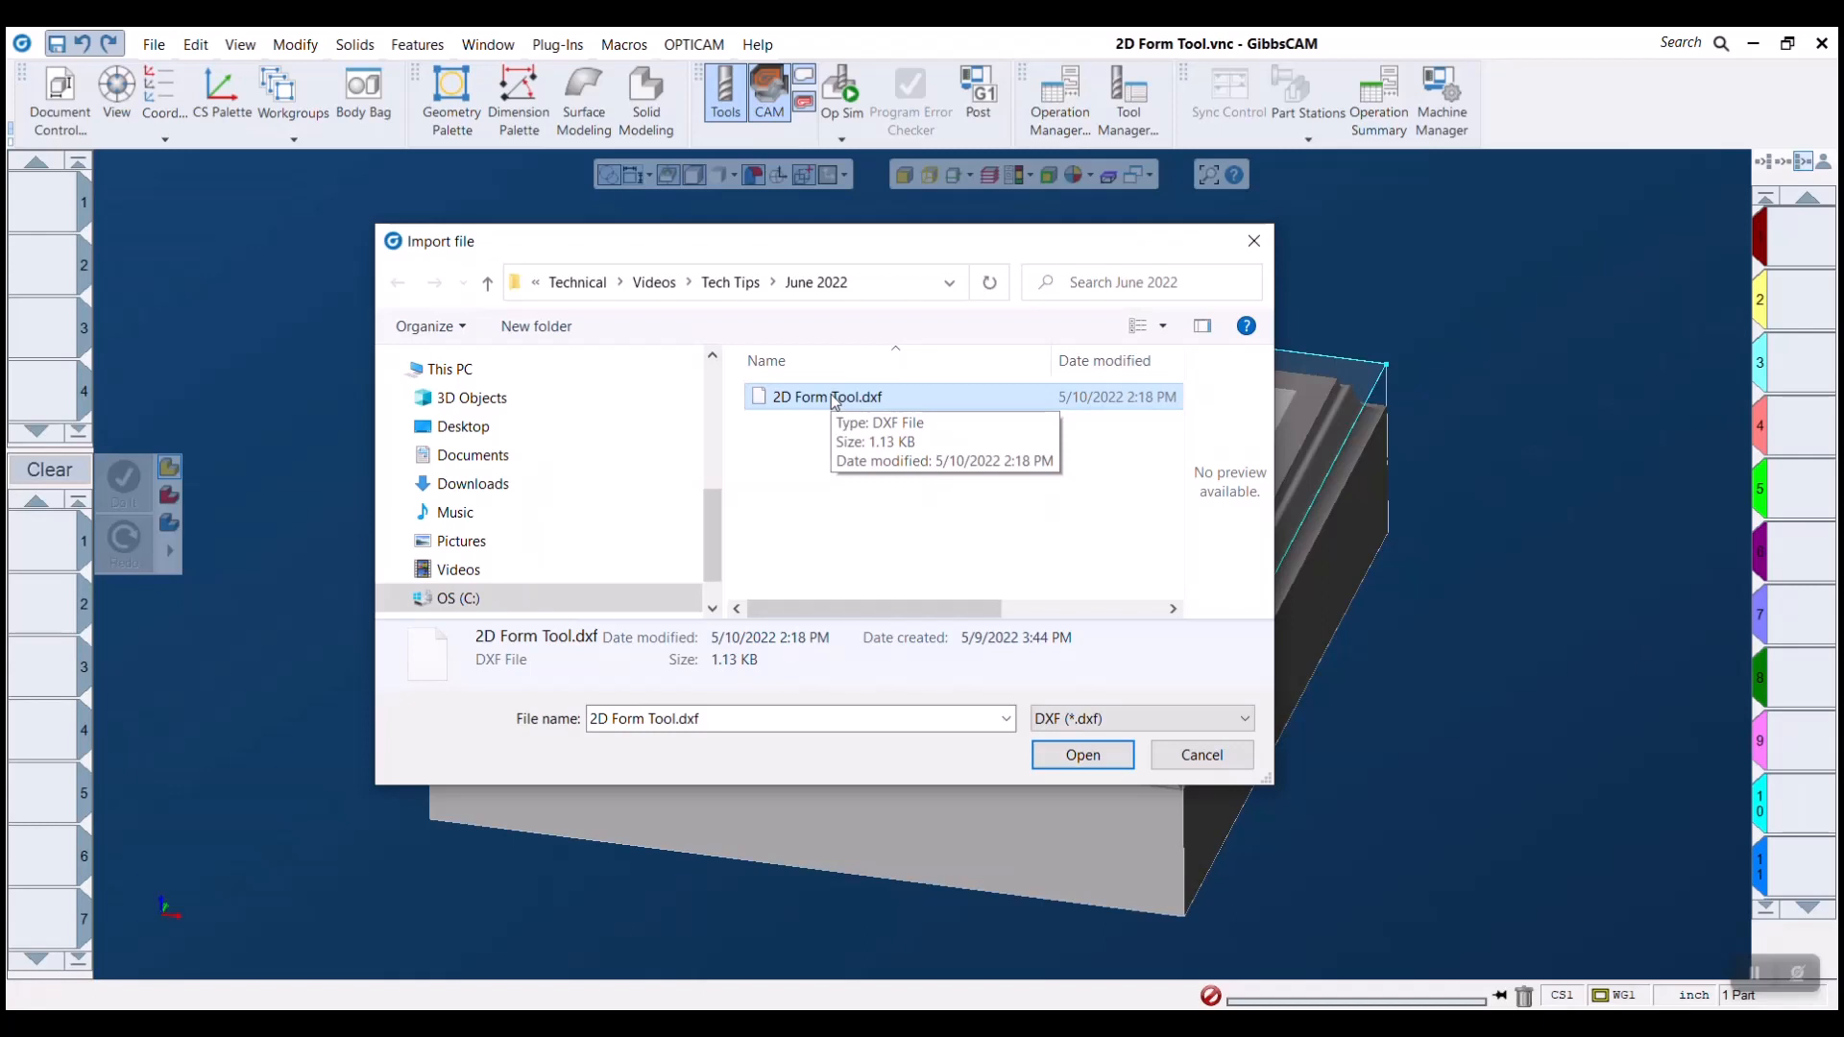
Import 2D Form Tool.dxf and make its DXF layer workgroup active, with the workgroup list's comment column widened
click(1110, 757)
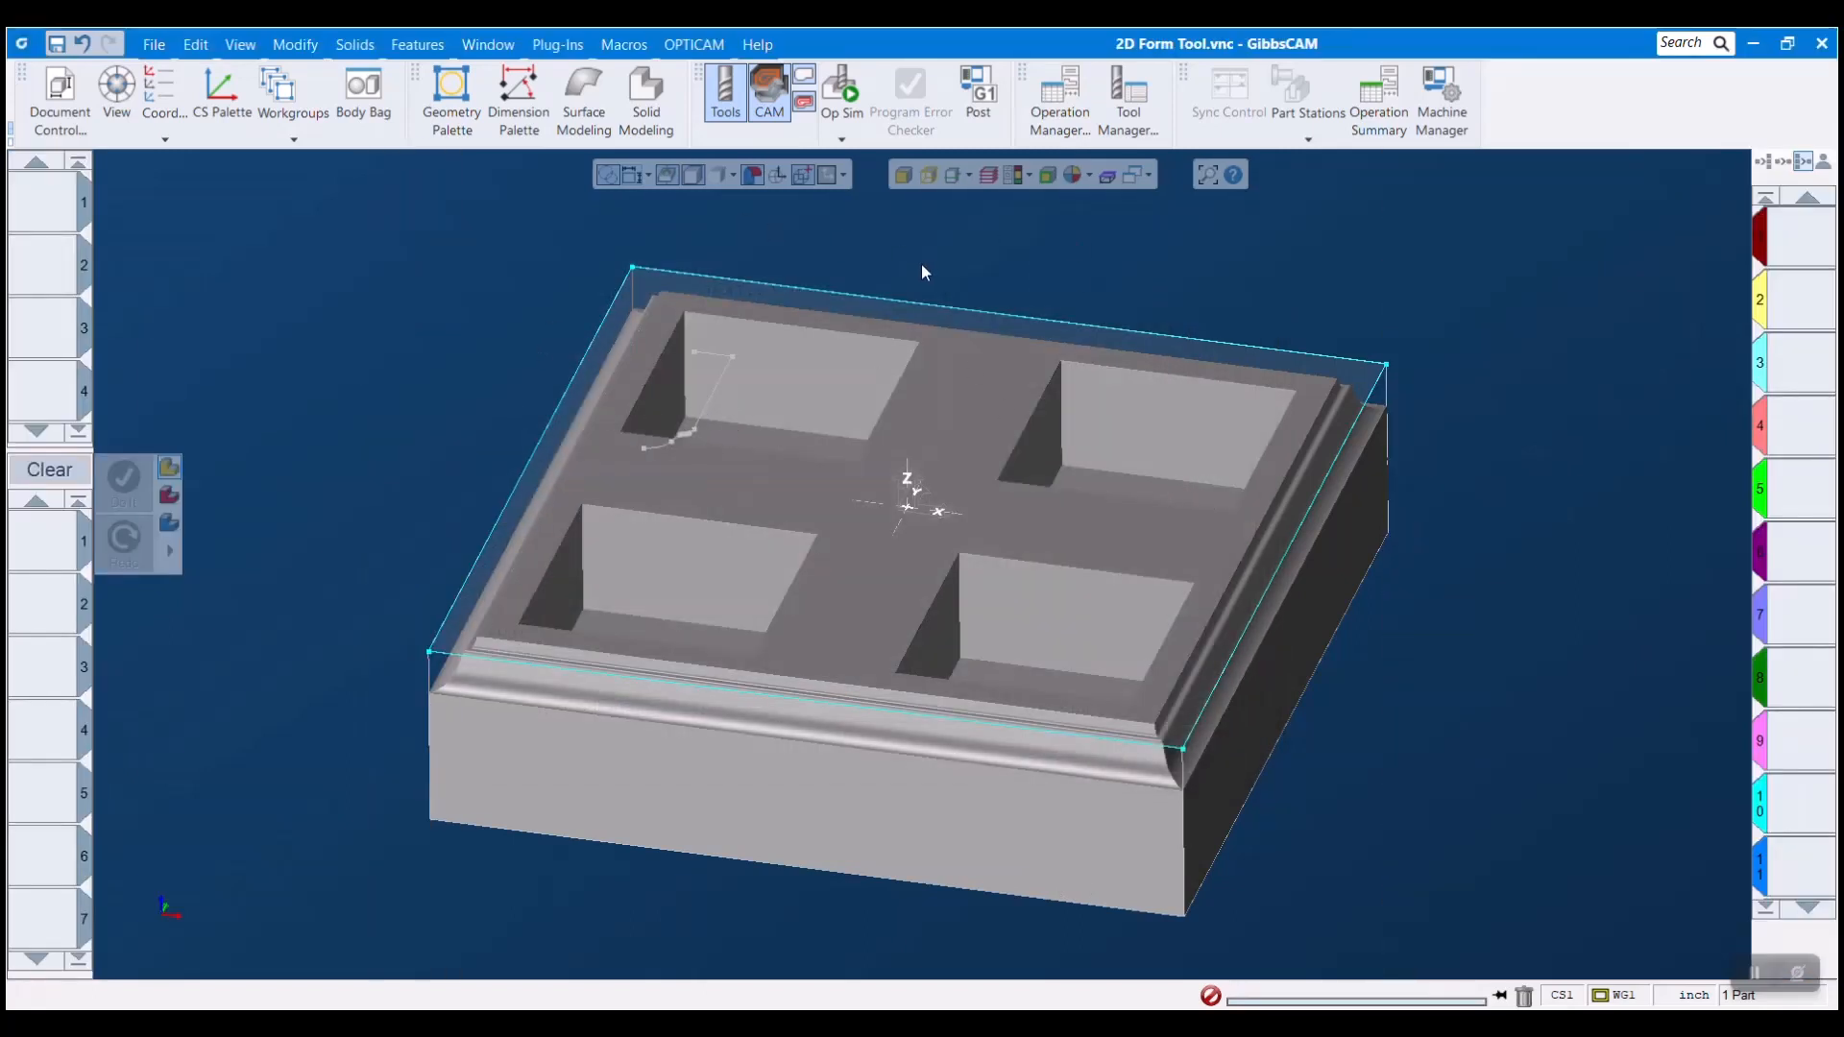
click(278, 91)
click(1703, 232)
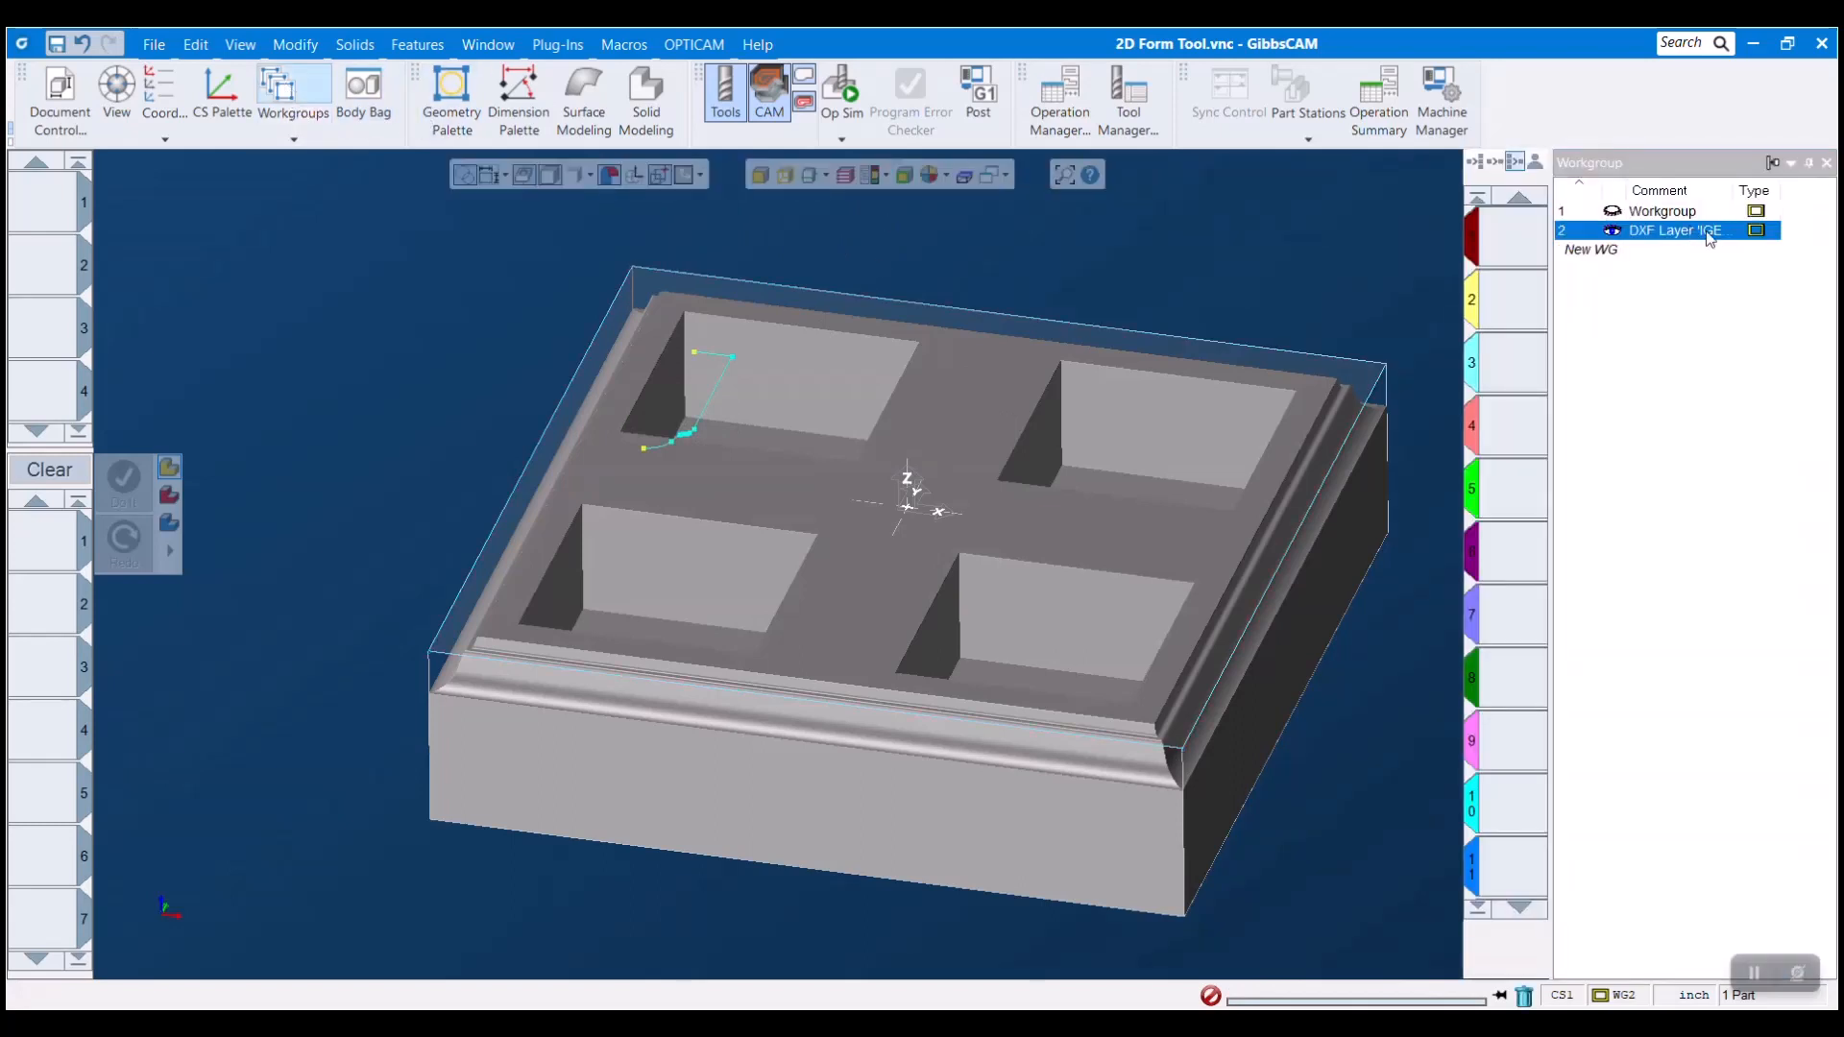
drag(1730, 183, 1752, 183)
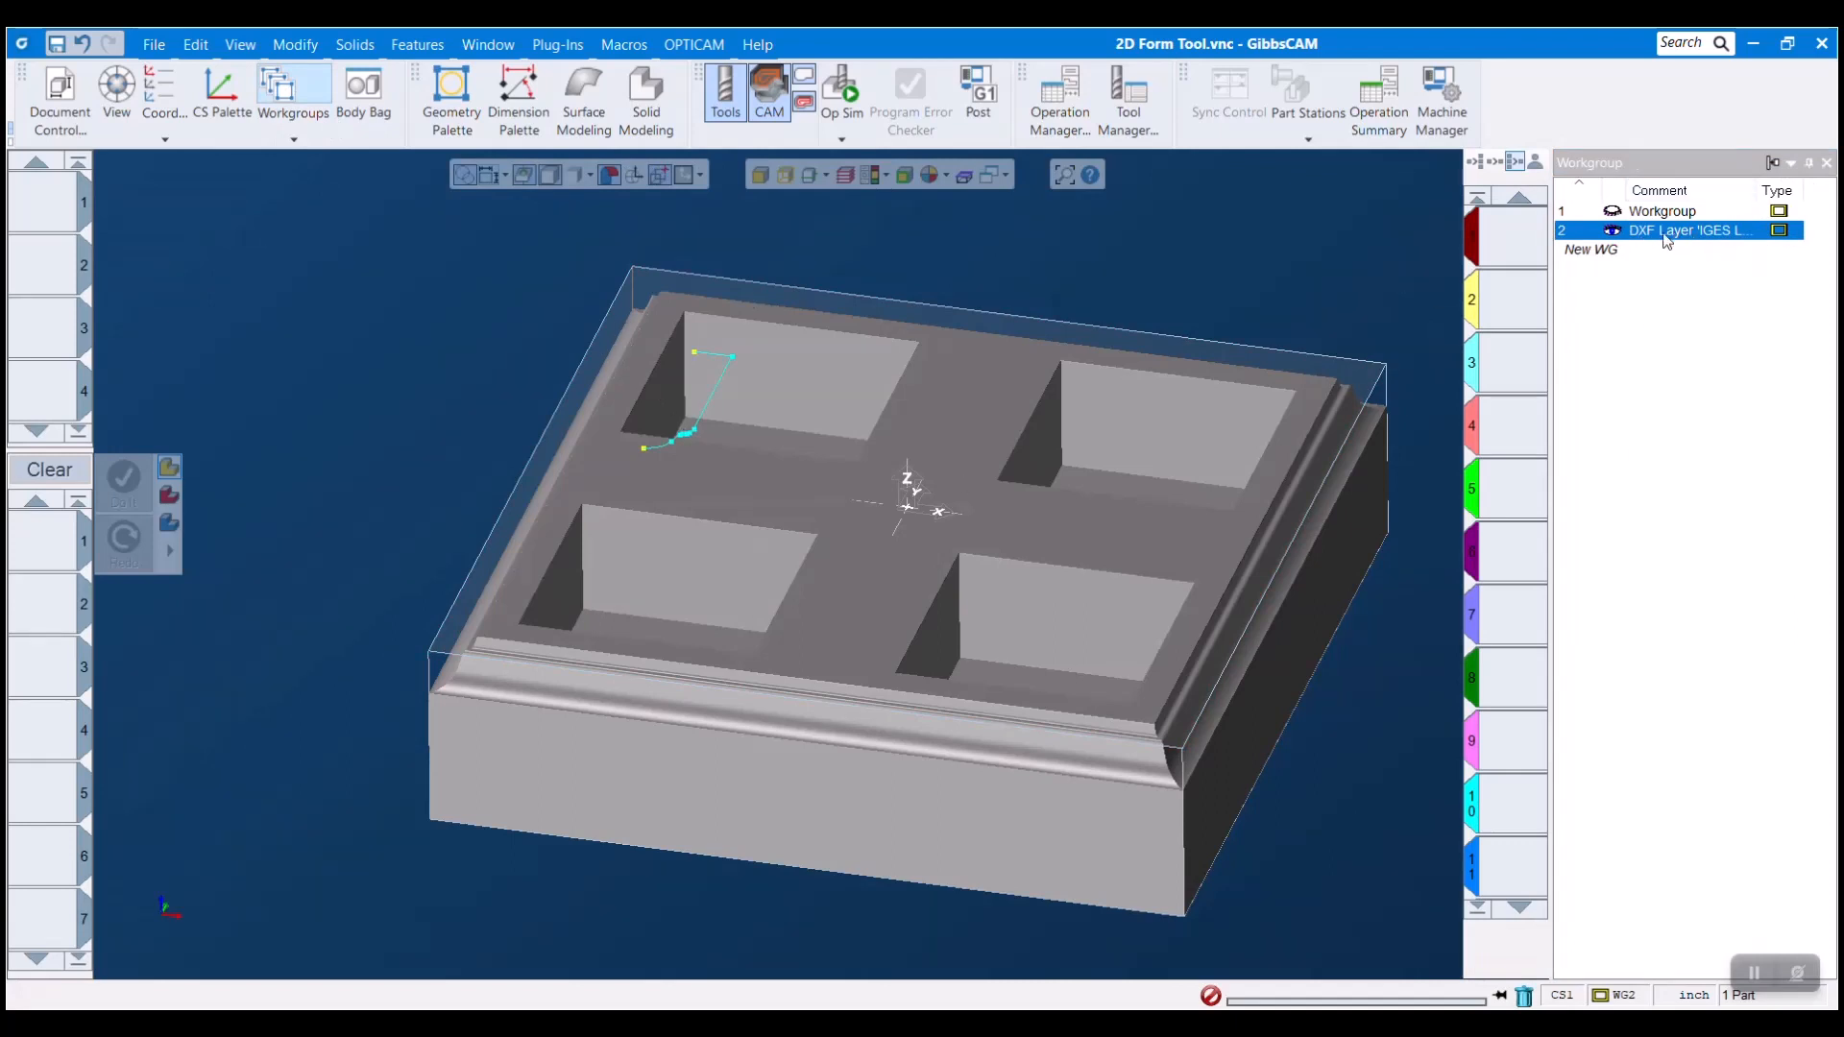
Select the imported form tool profile and translate it absolutely from its lower end point to X 0, Y 0, Z 0
double_click(694, 434)
click(643, 462)
click(647, 455)
double_click(695, 437)
click(303, 46)
click(448, 204)
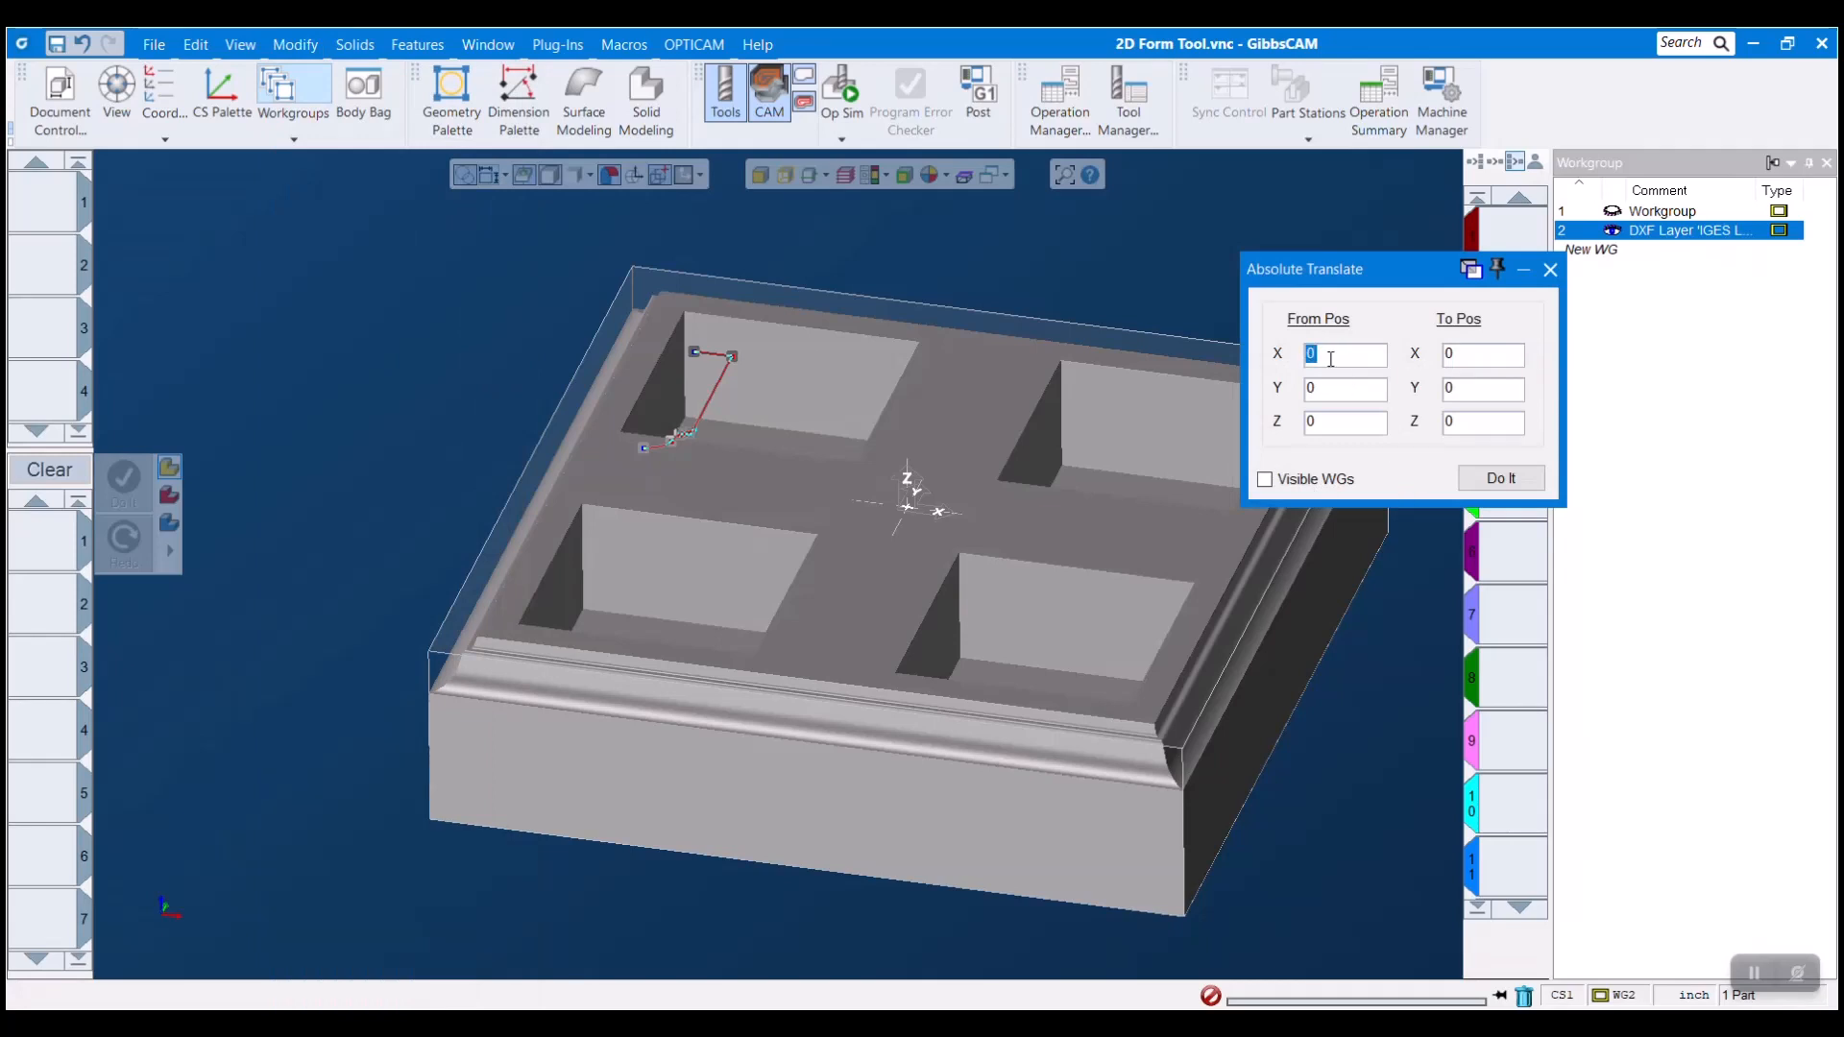
click(1334, 358)
click(643, 447)
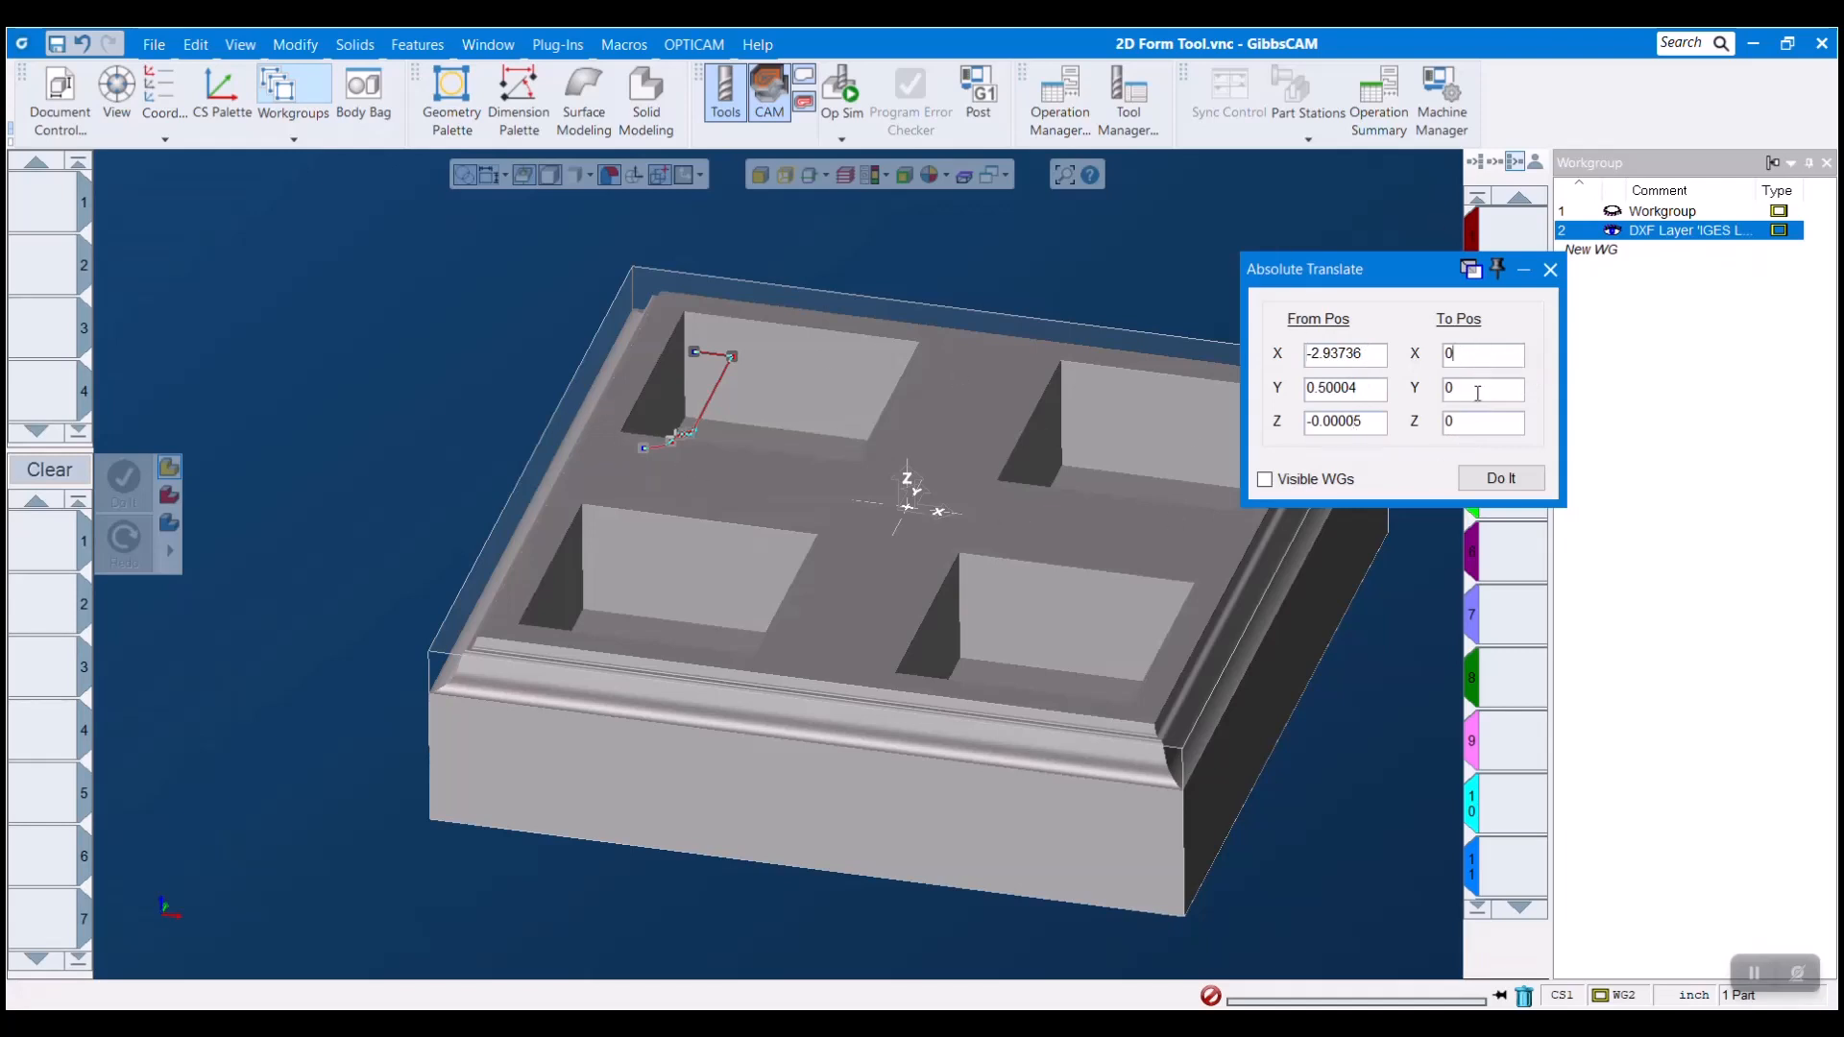
key(Tab)
key(Tab)
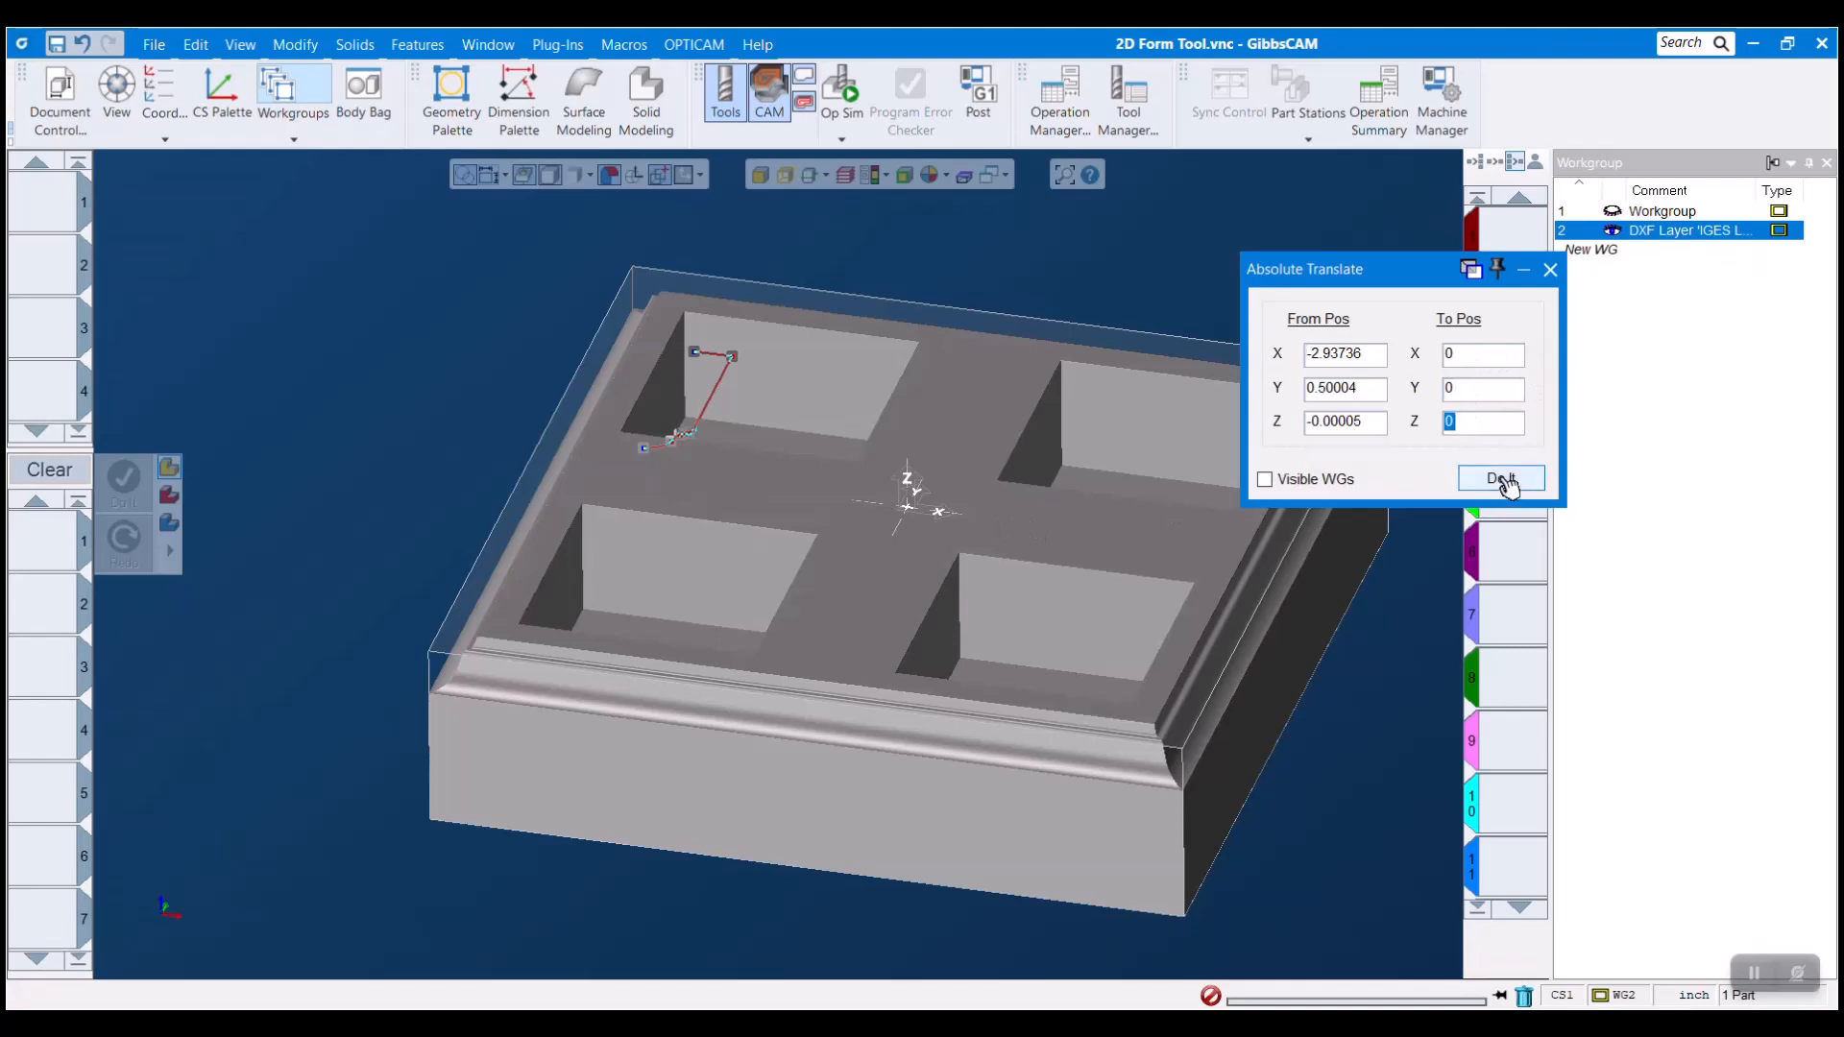
click(1504, 480)
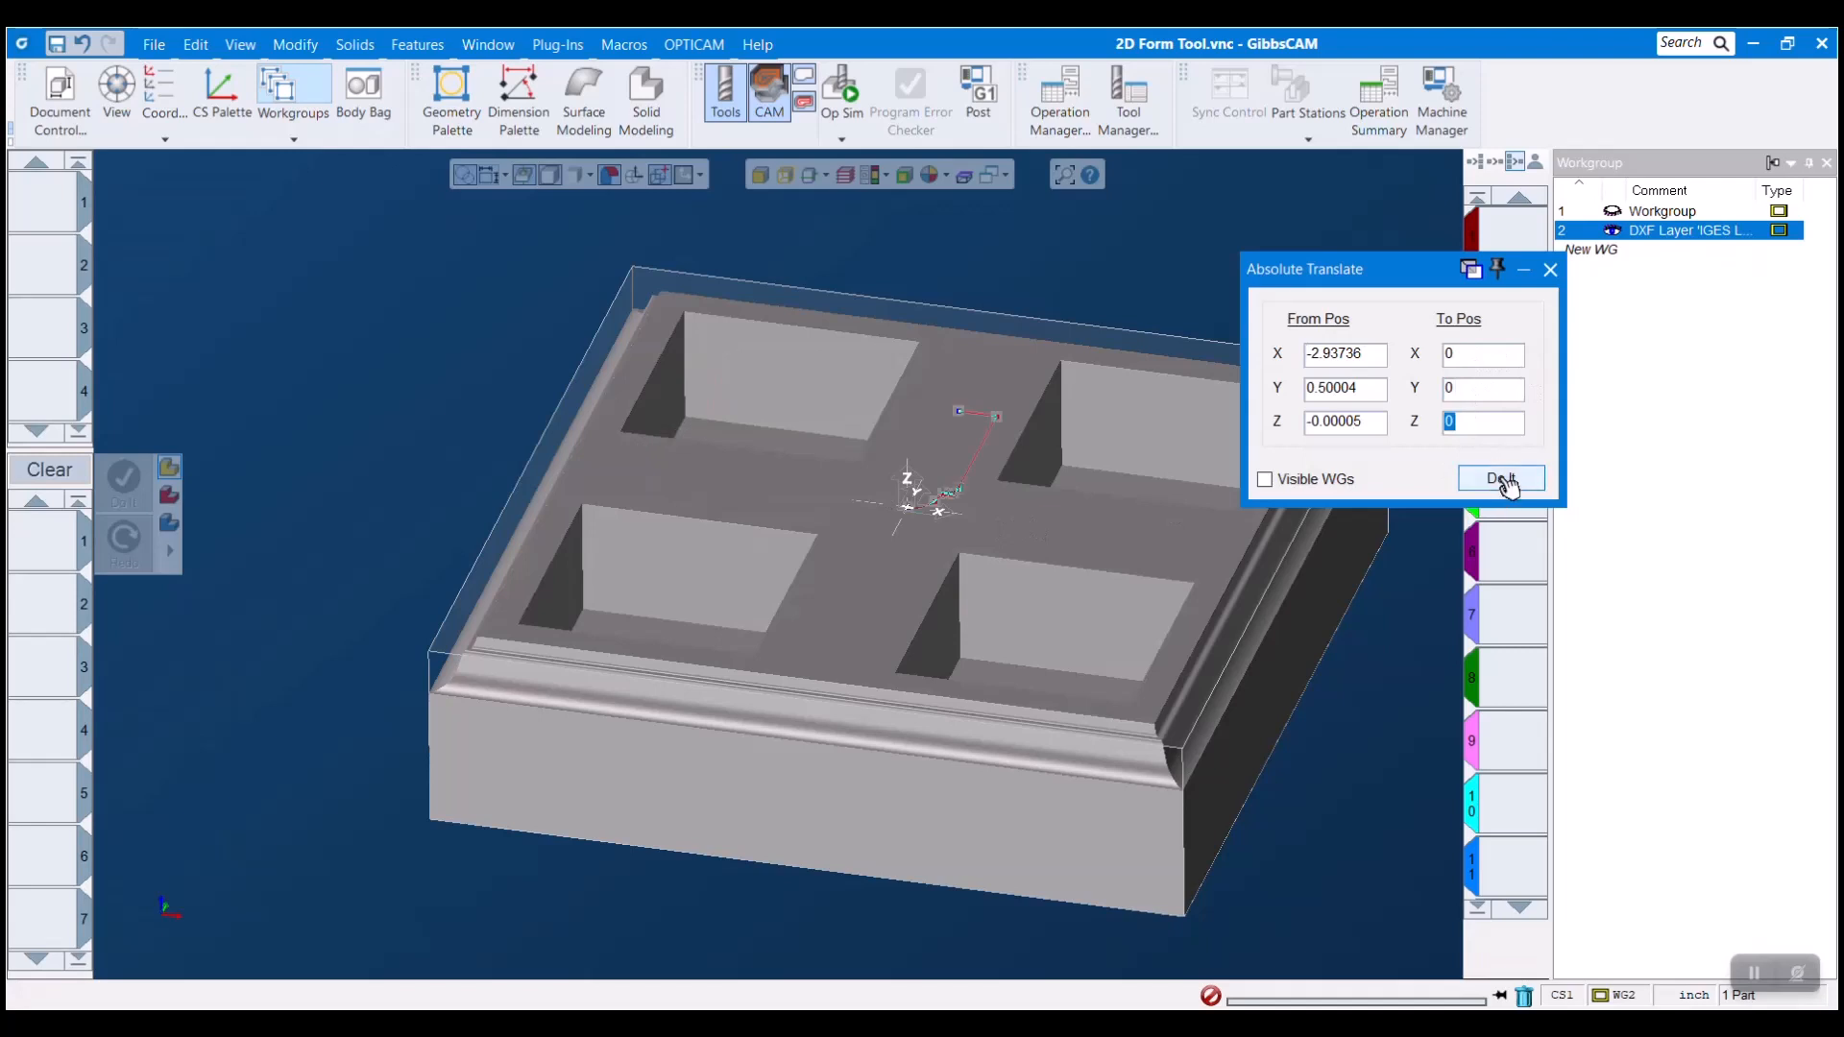
click(1548, 271)
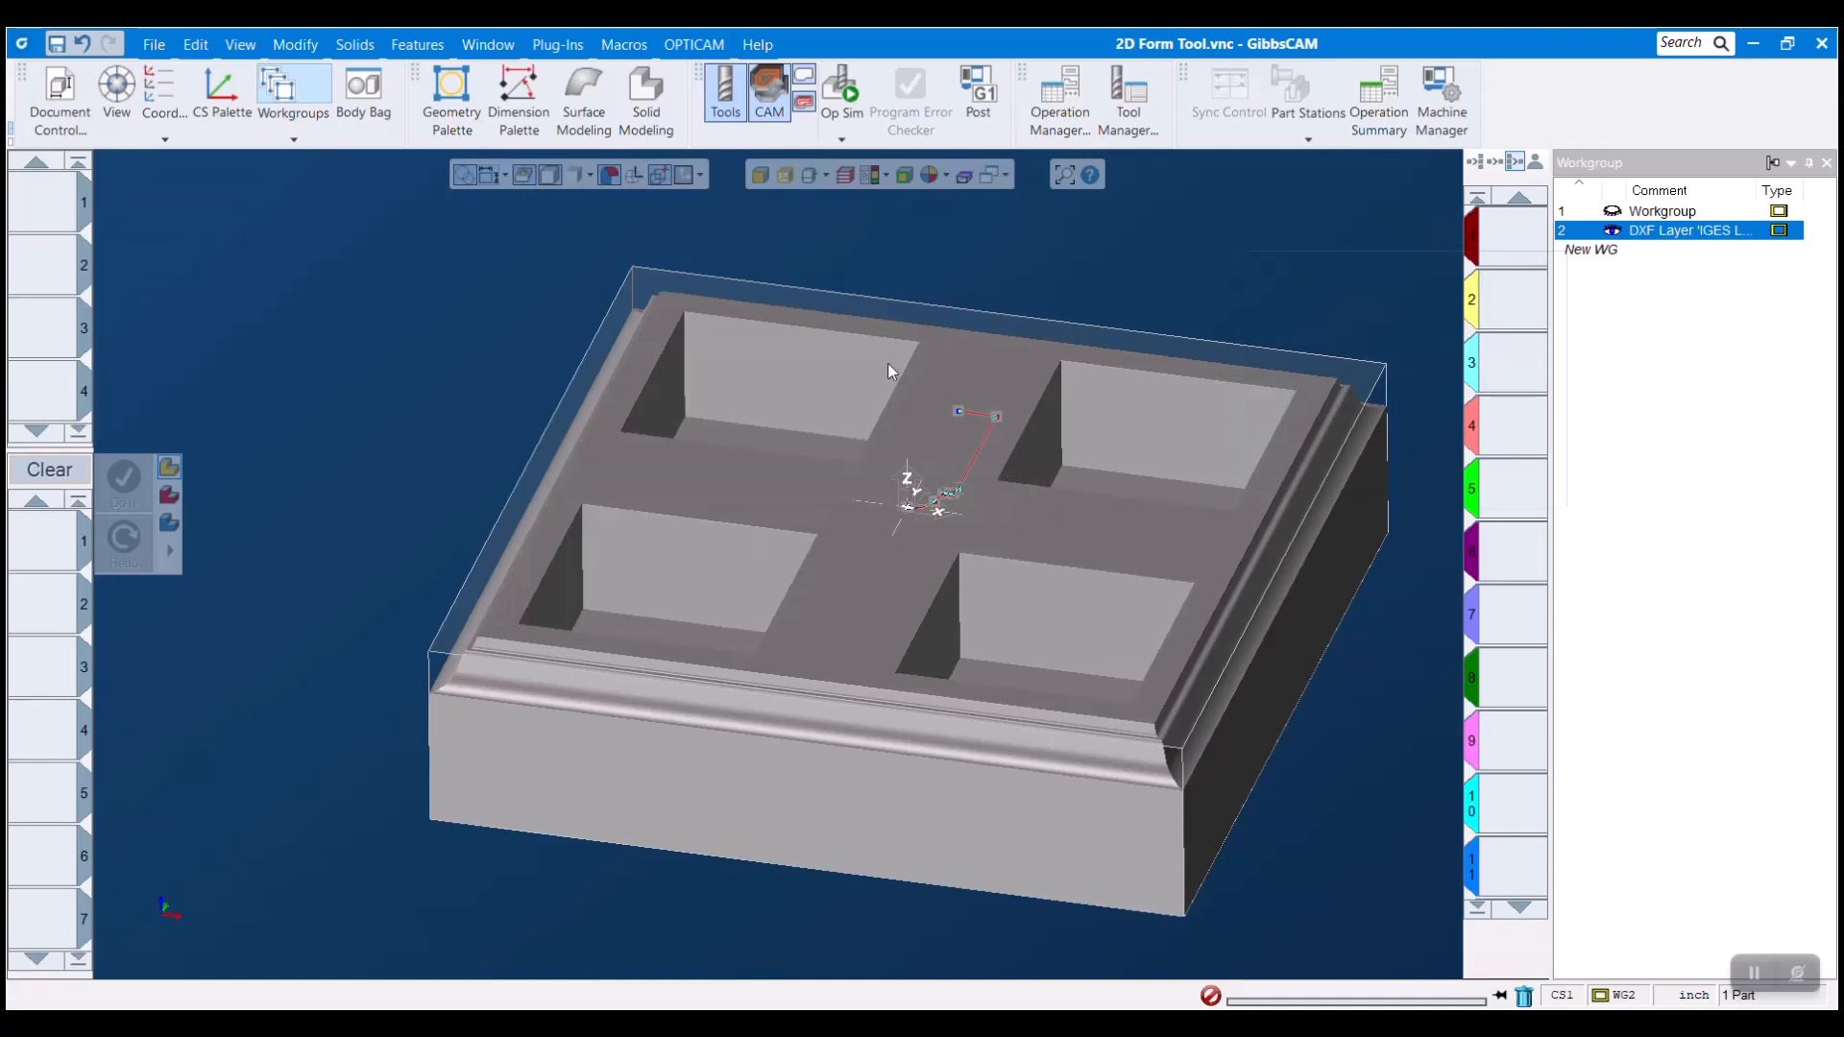
Define milling tool 1 as a 2D Form Tool from the selected profile, with CAT 40 drill holder 4/20
double_click(29, 199)
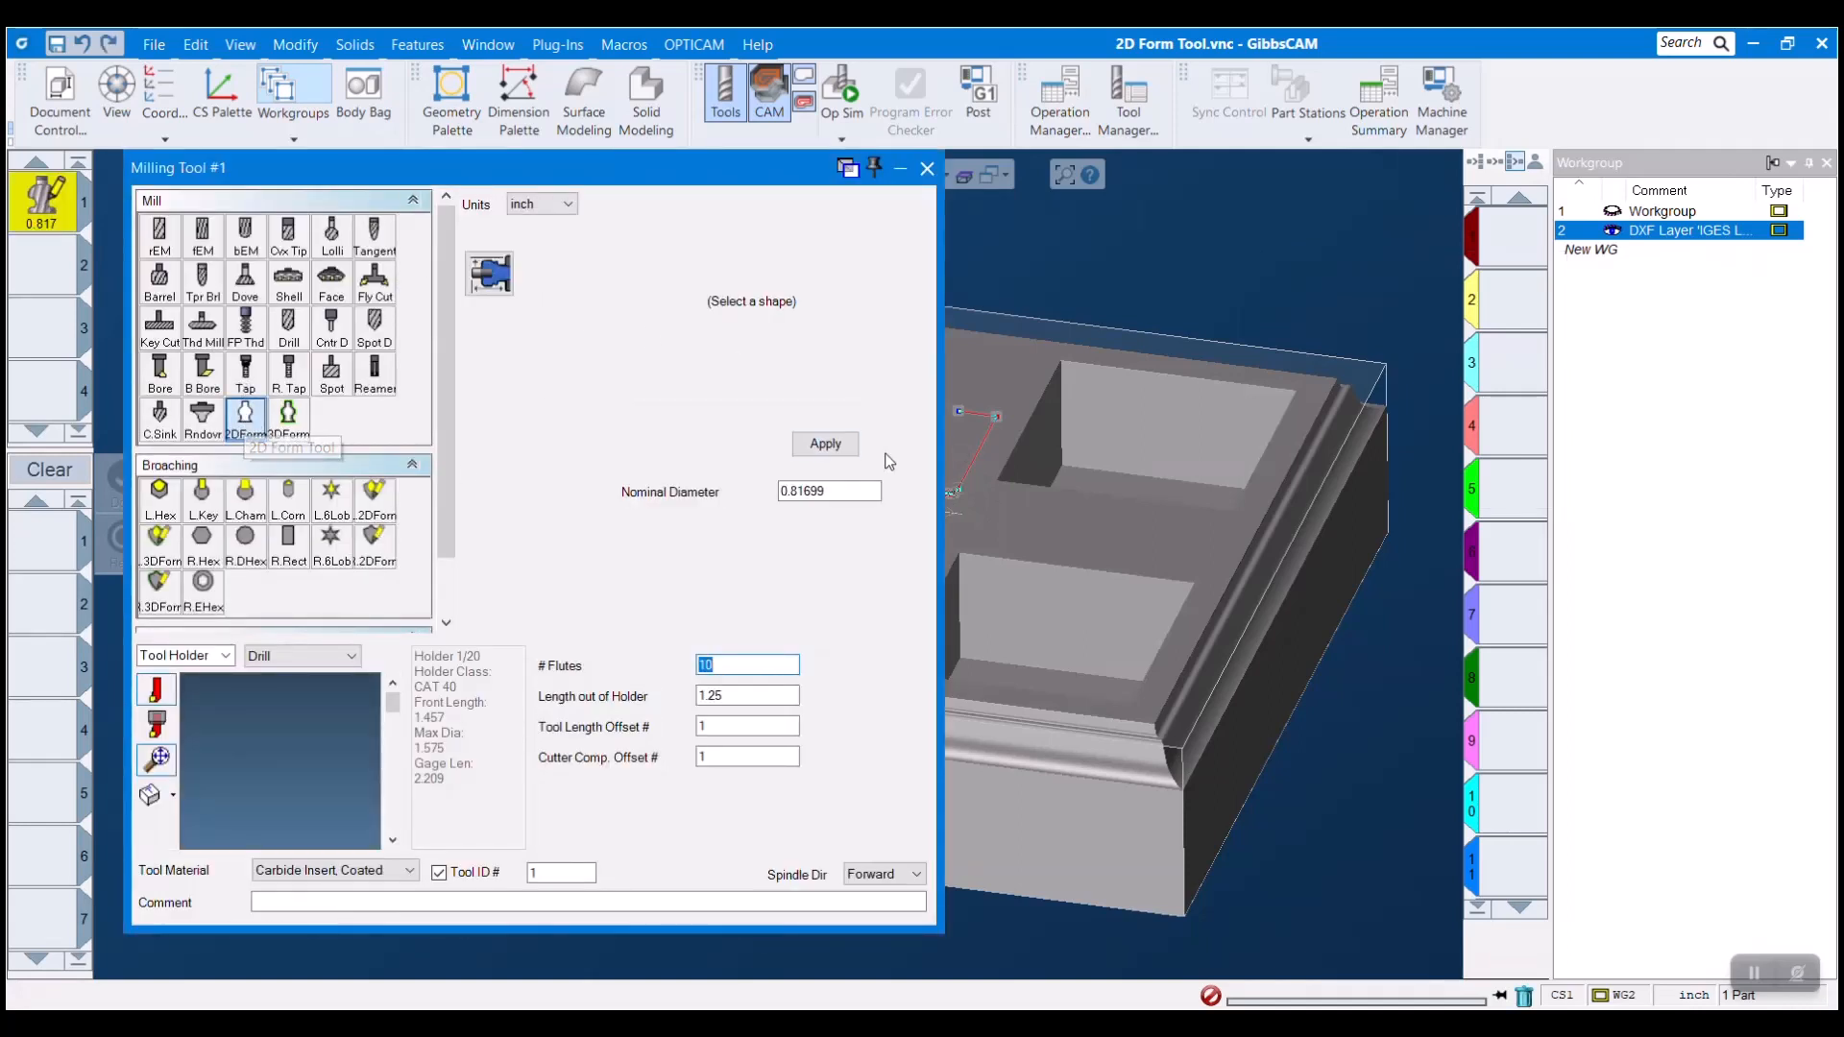
click(825, 445)
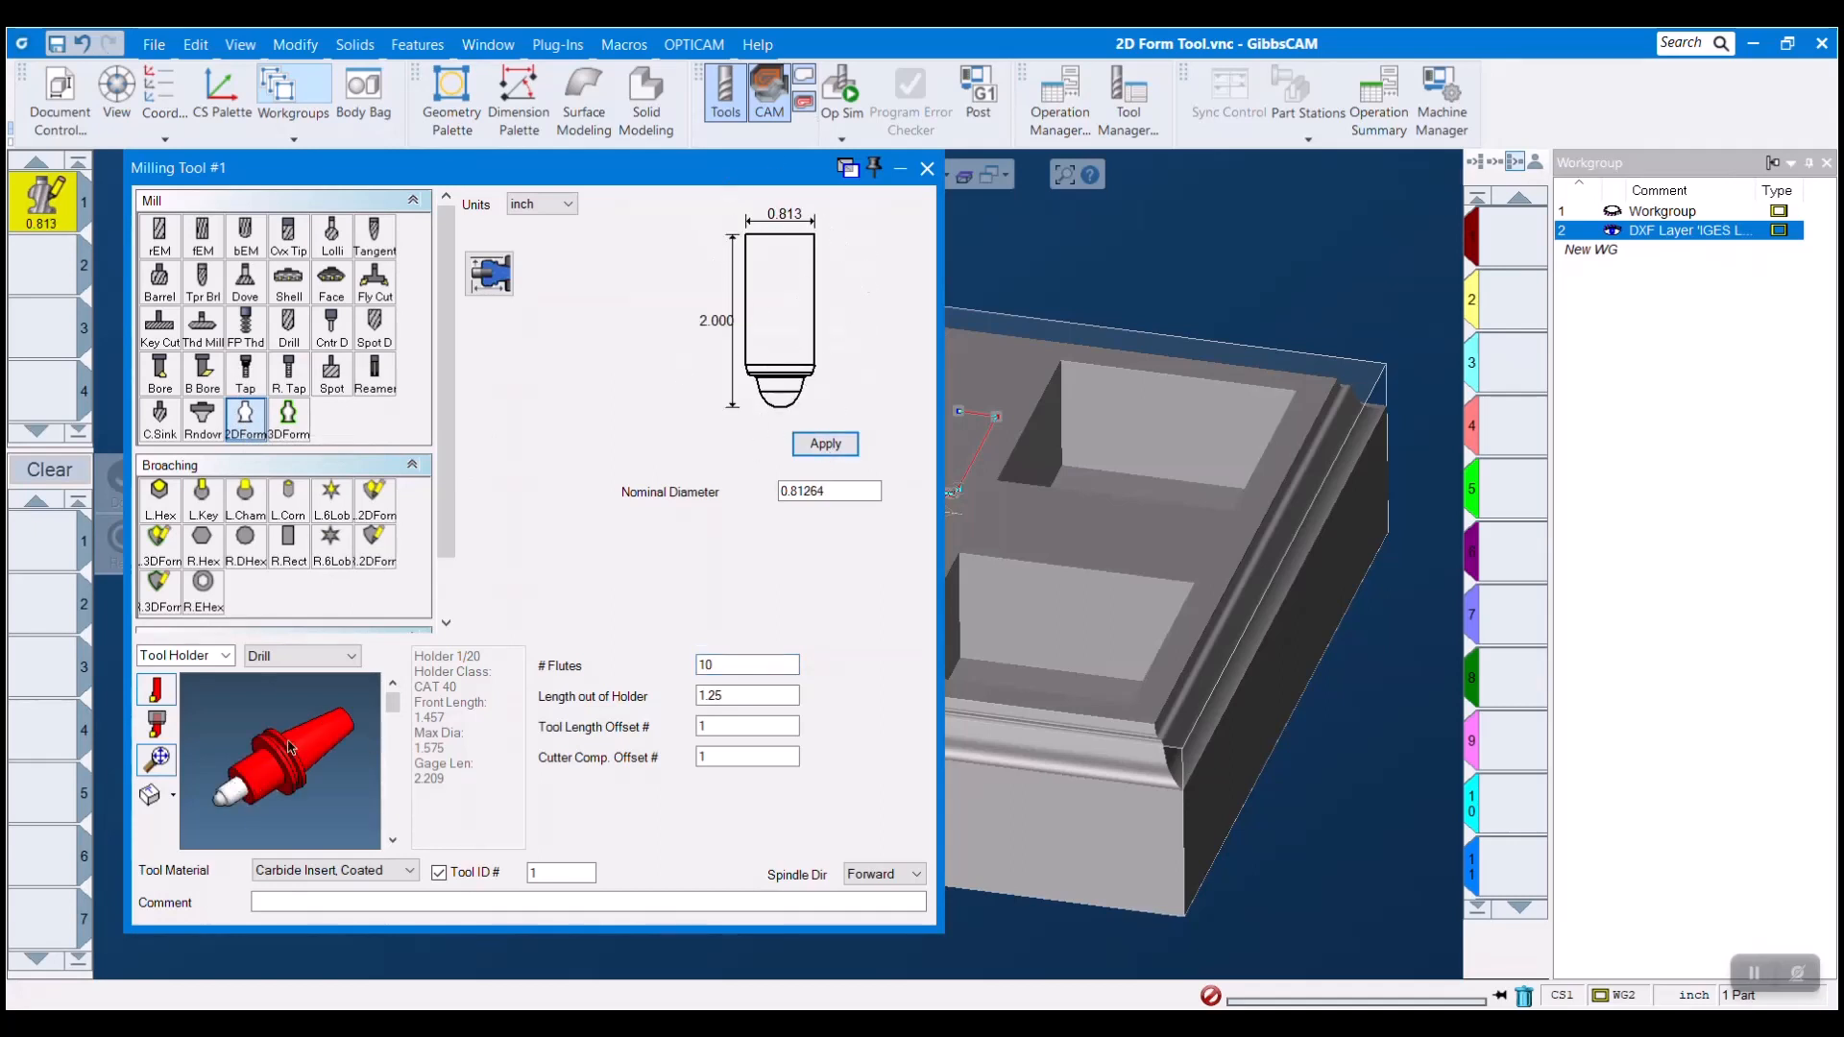
scroll(395, 834, down, 3)
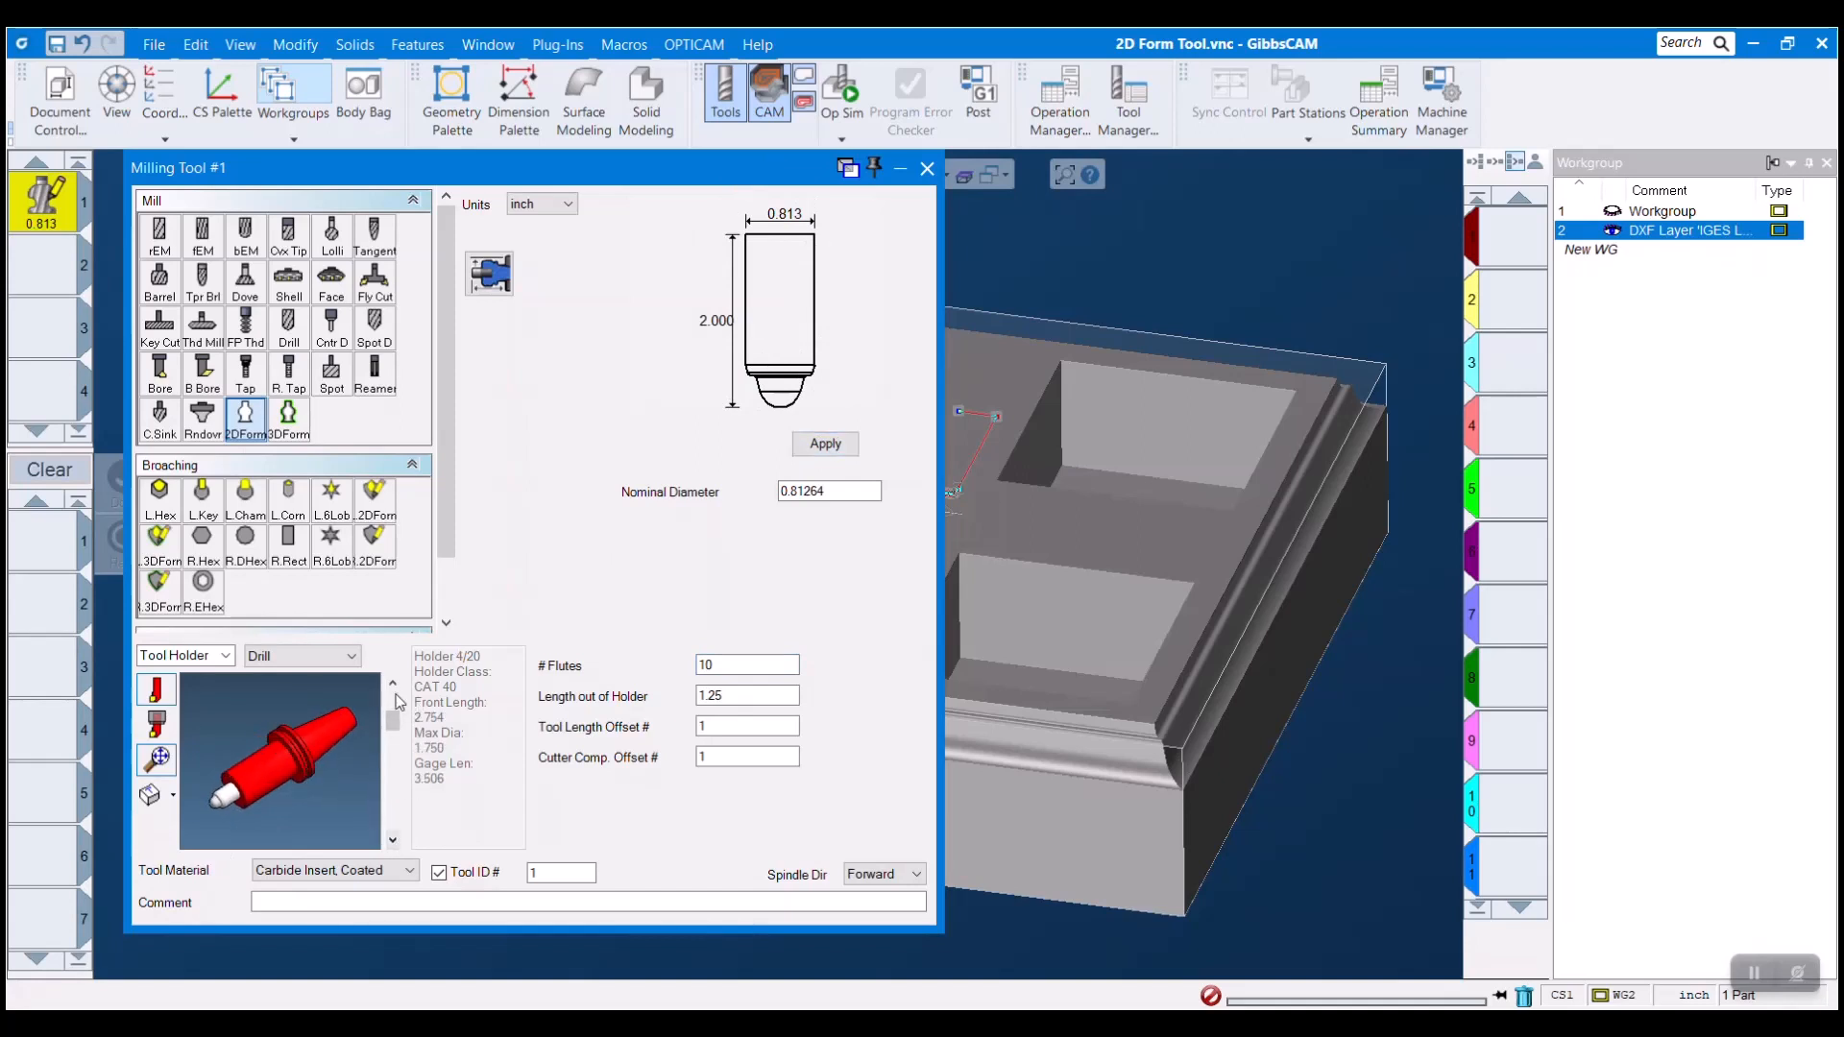
double_click(740, 696)
click(927, 168)
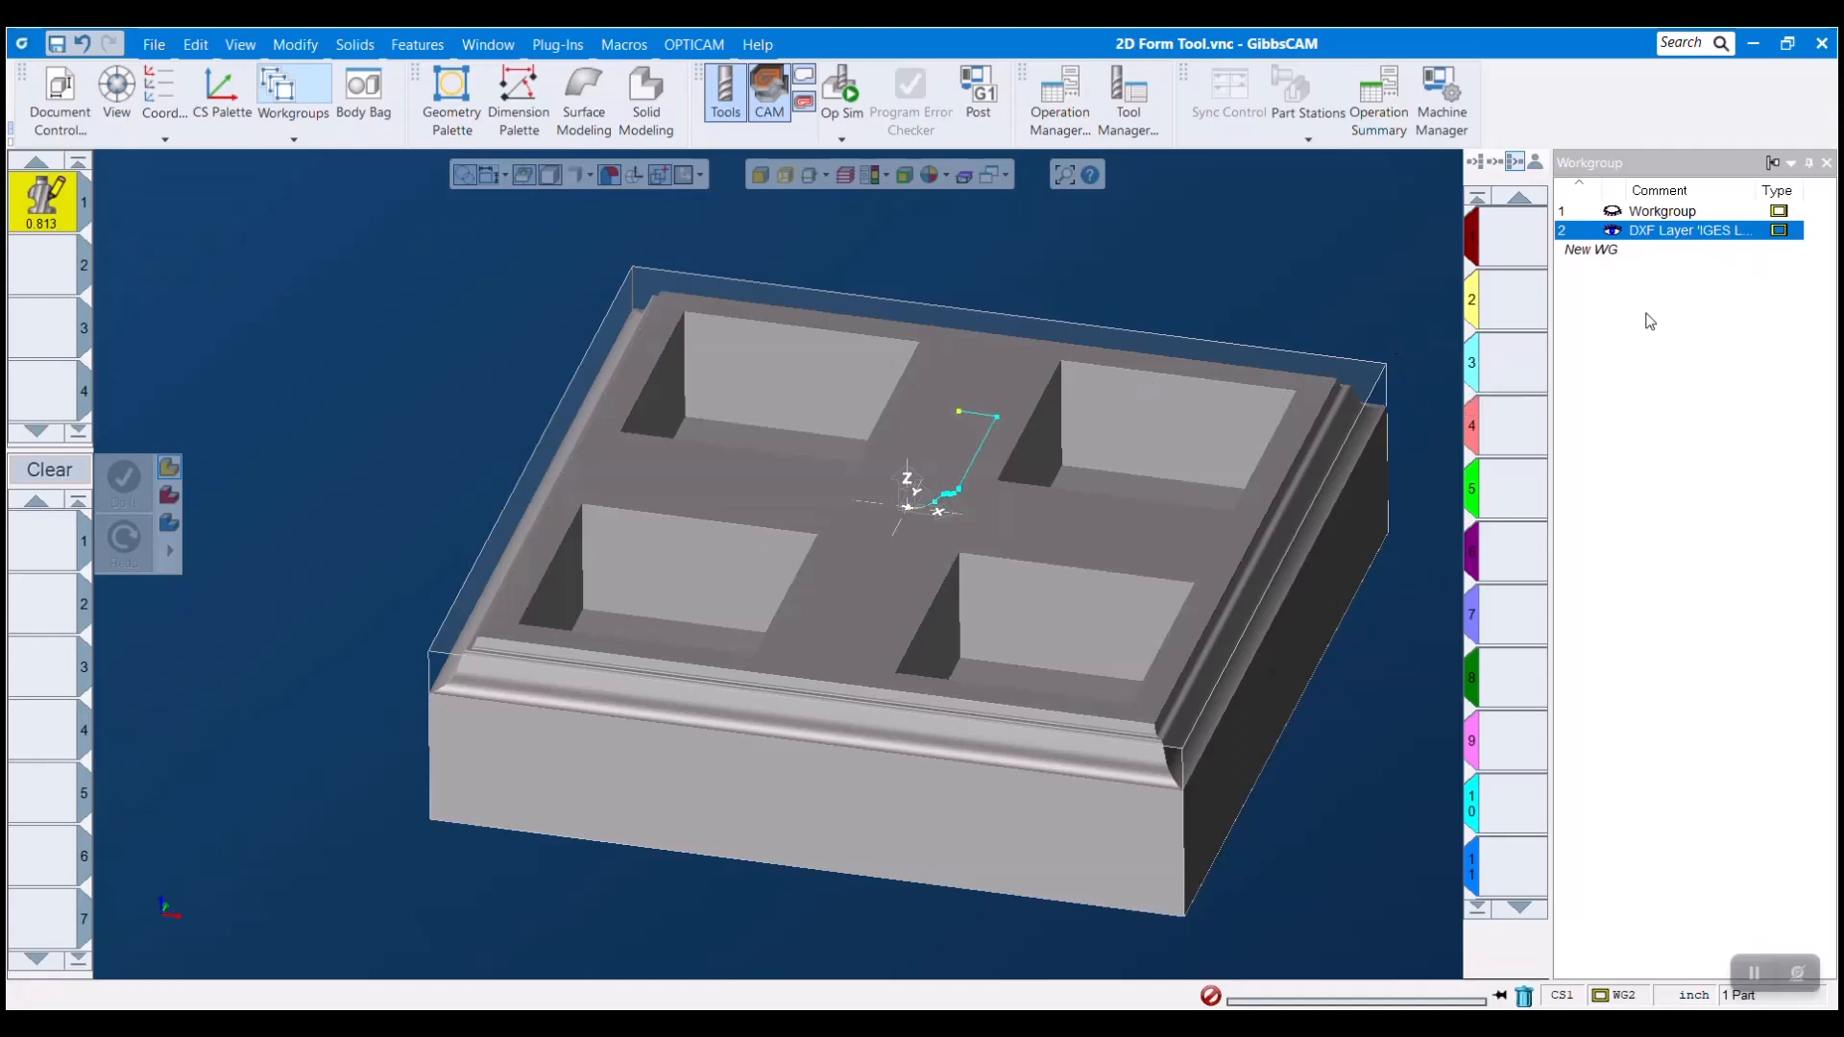
Make workgroup 1 active, close the workgroup list, and create a Contour process using tool 1
click(1682, 212)
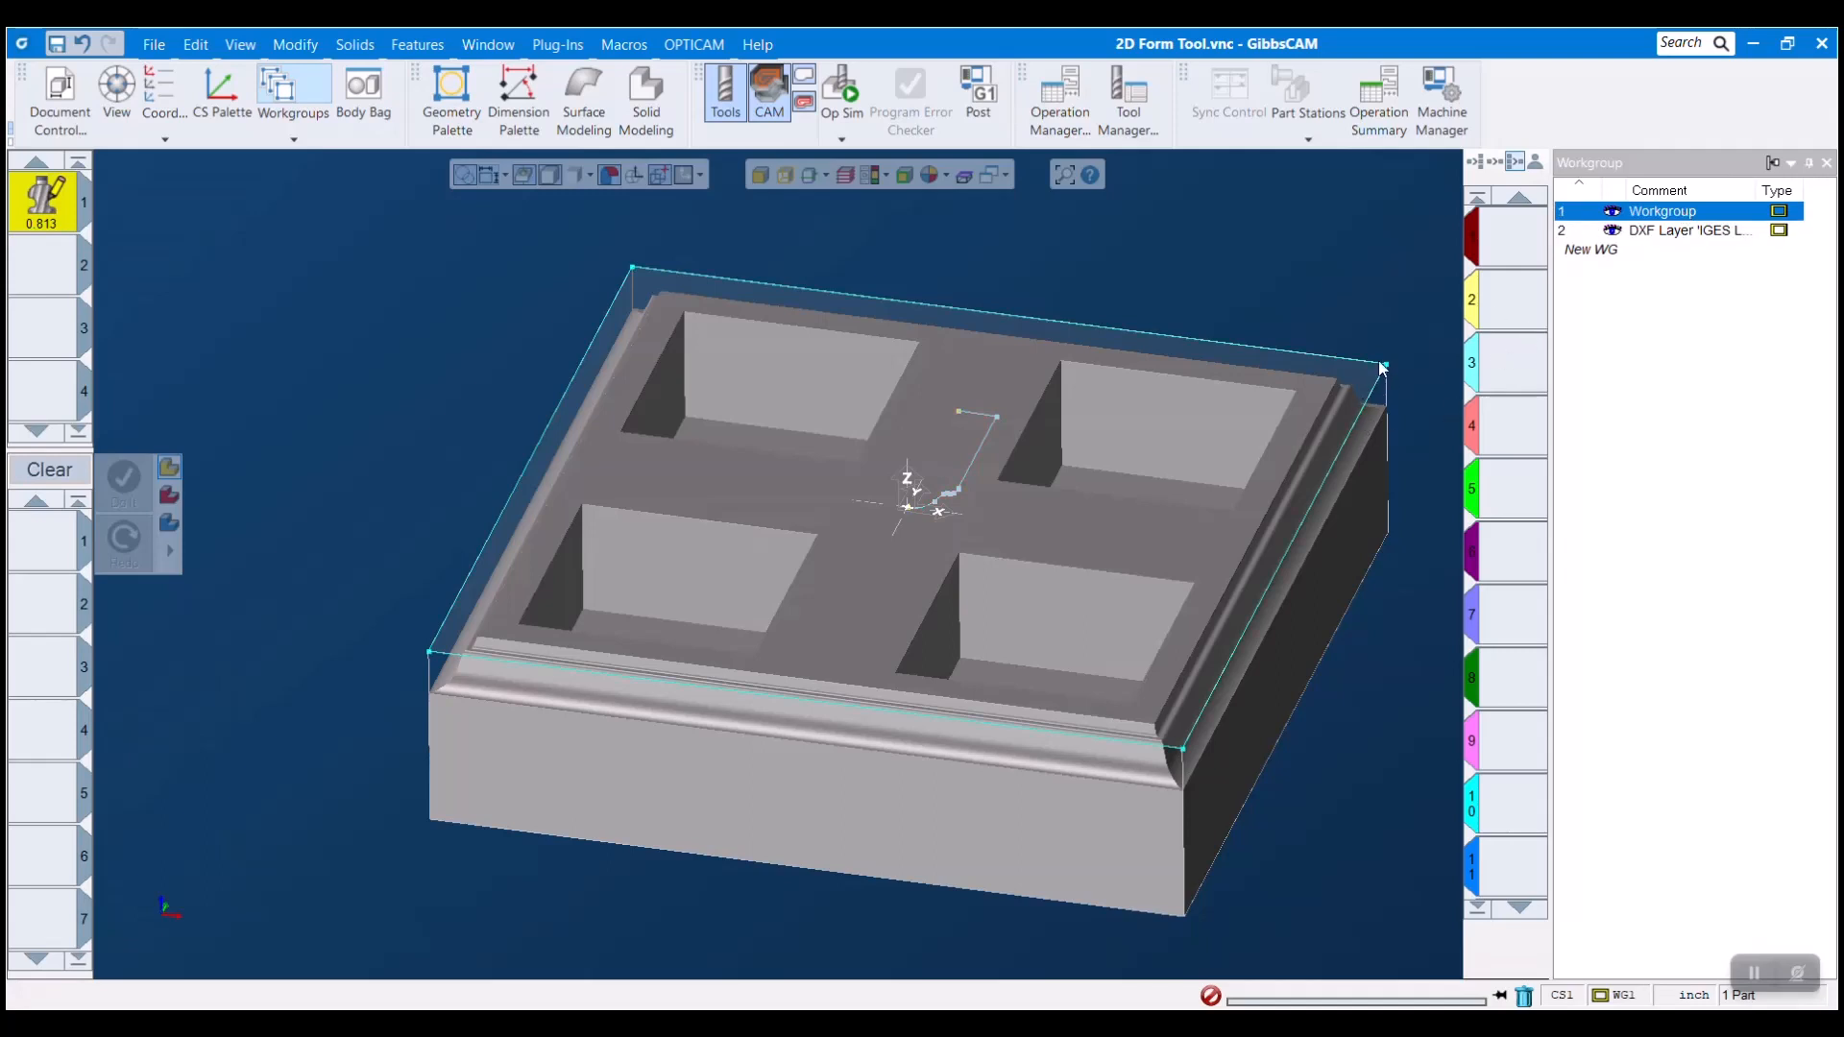
click(1825, 162)
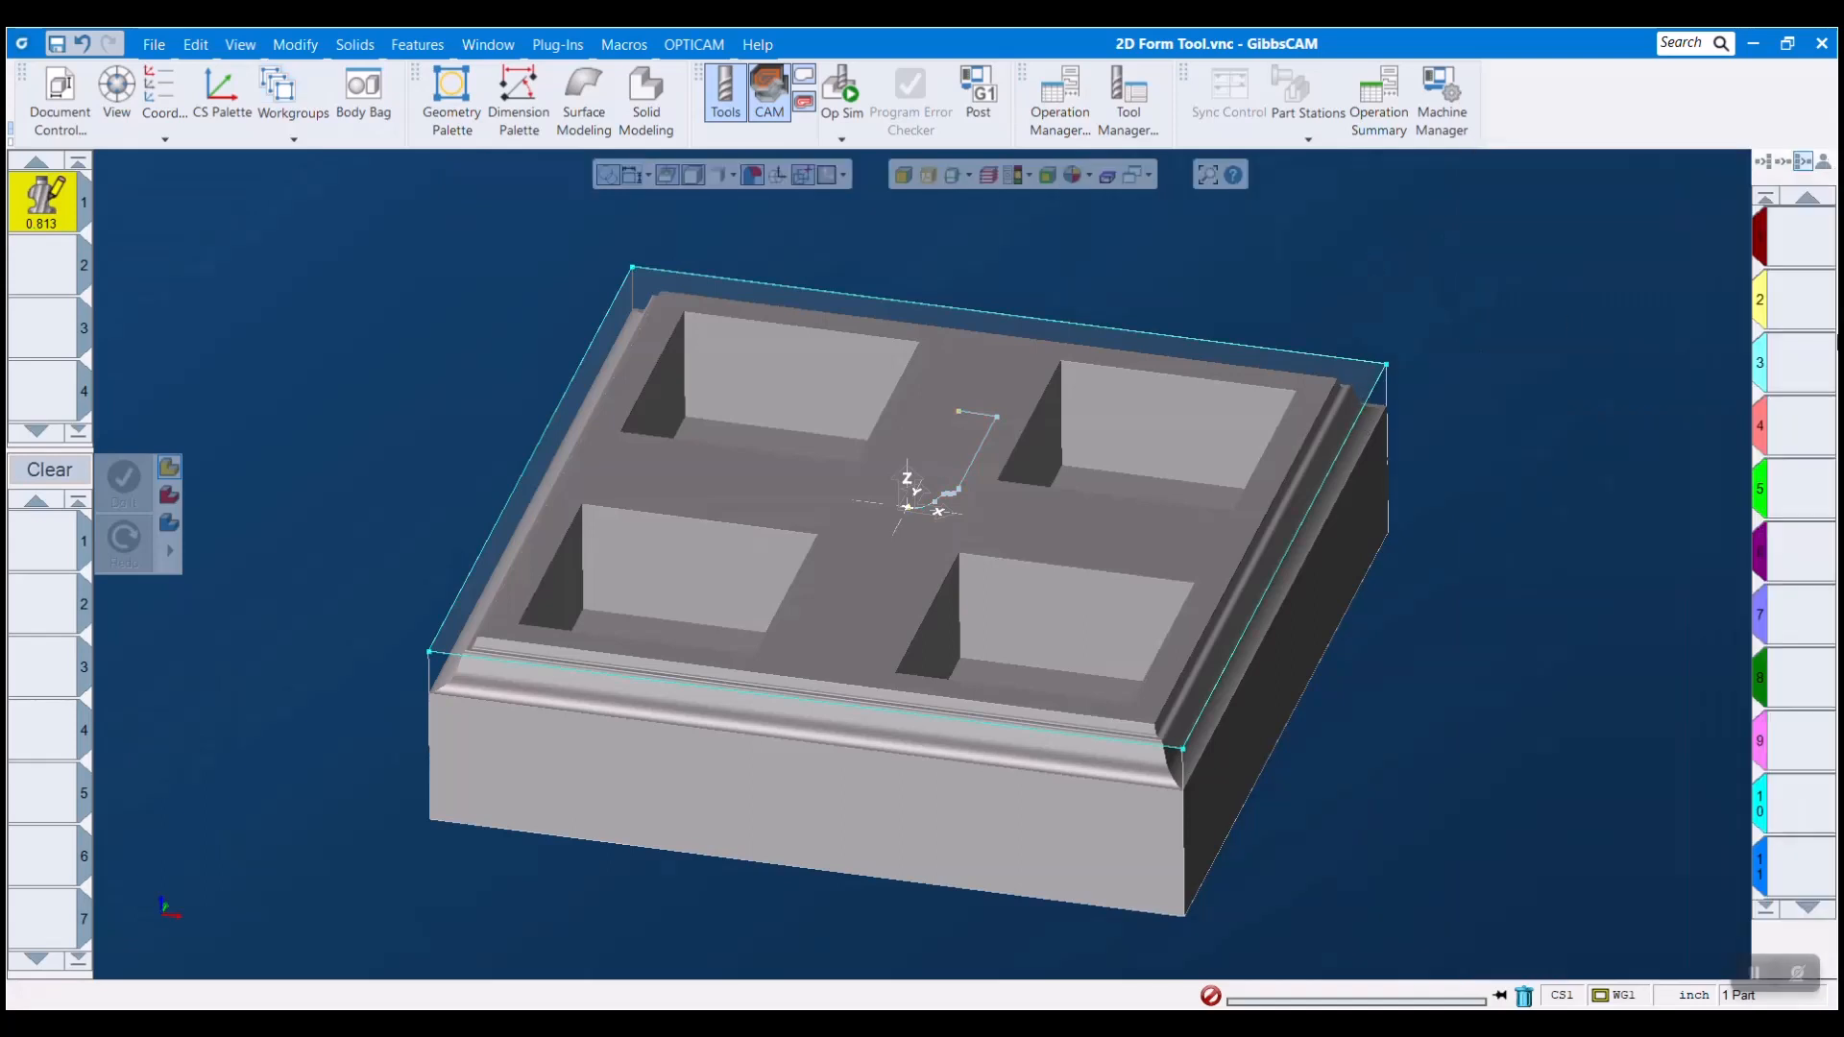
drag(44, 204, 44, 538)
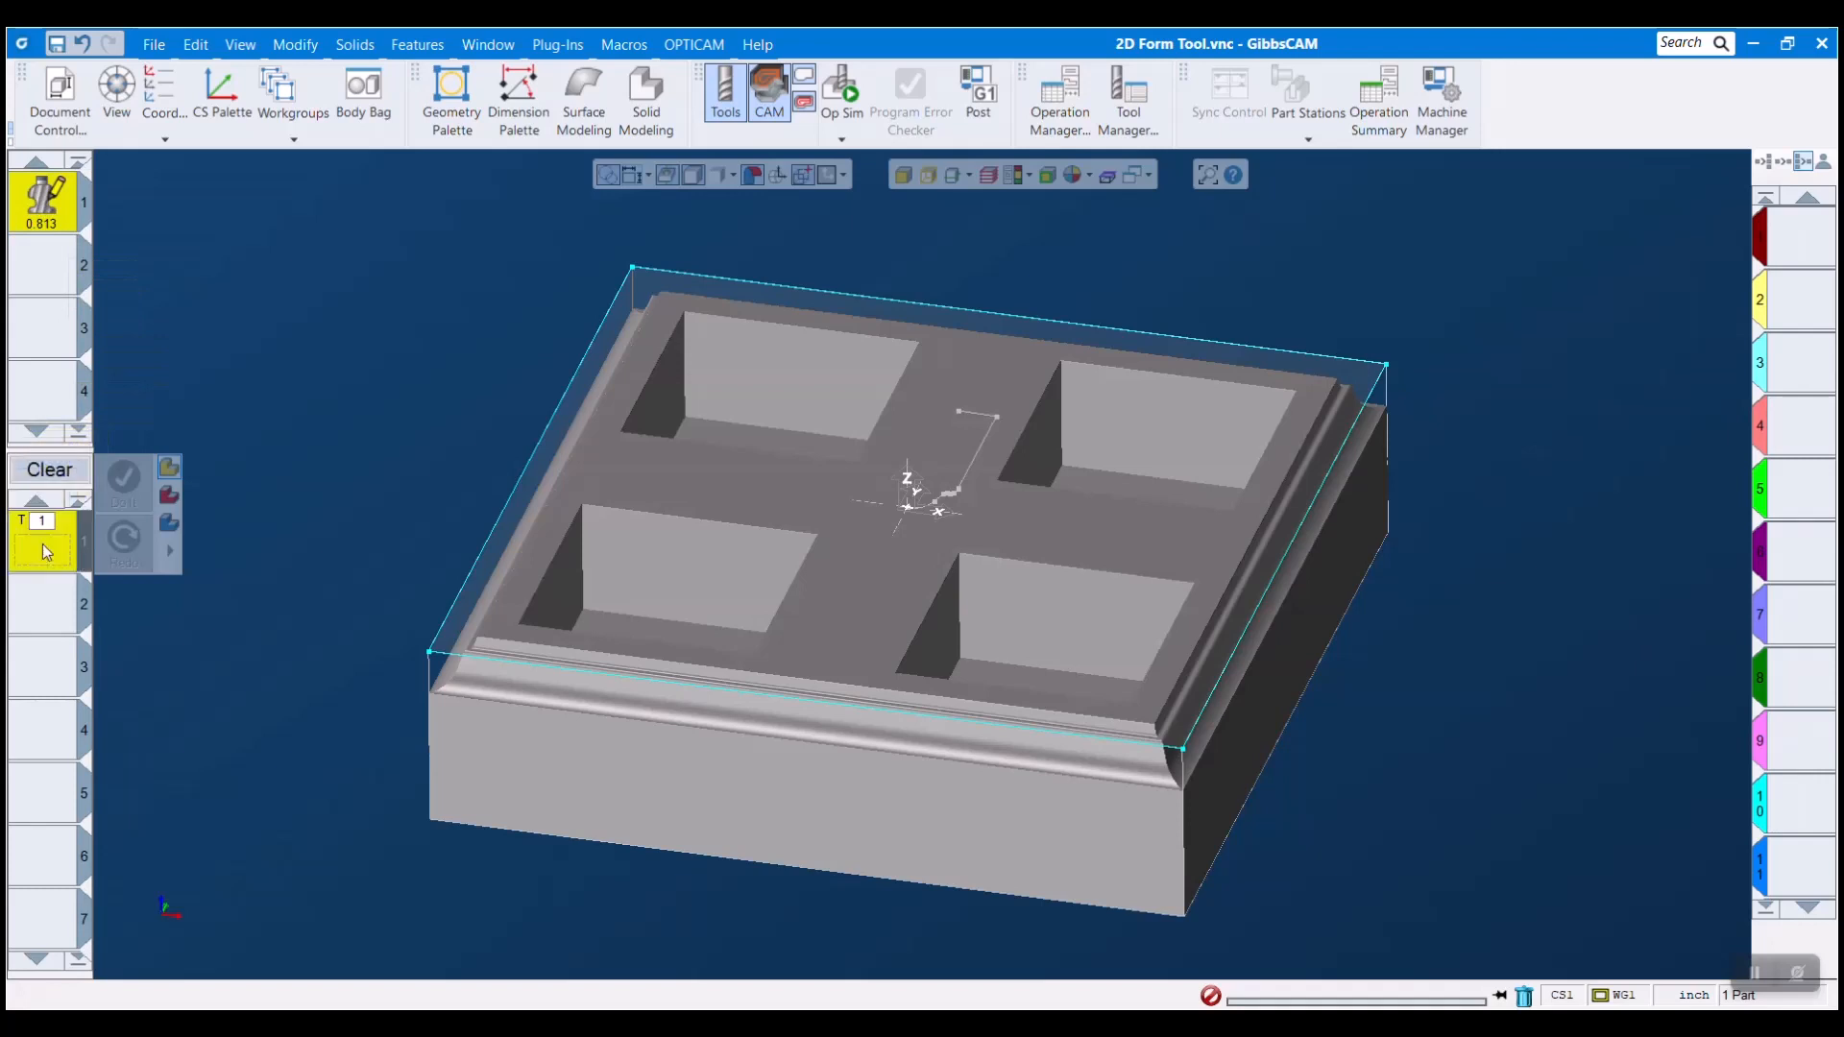
click(232, 404)
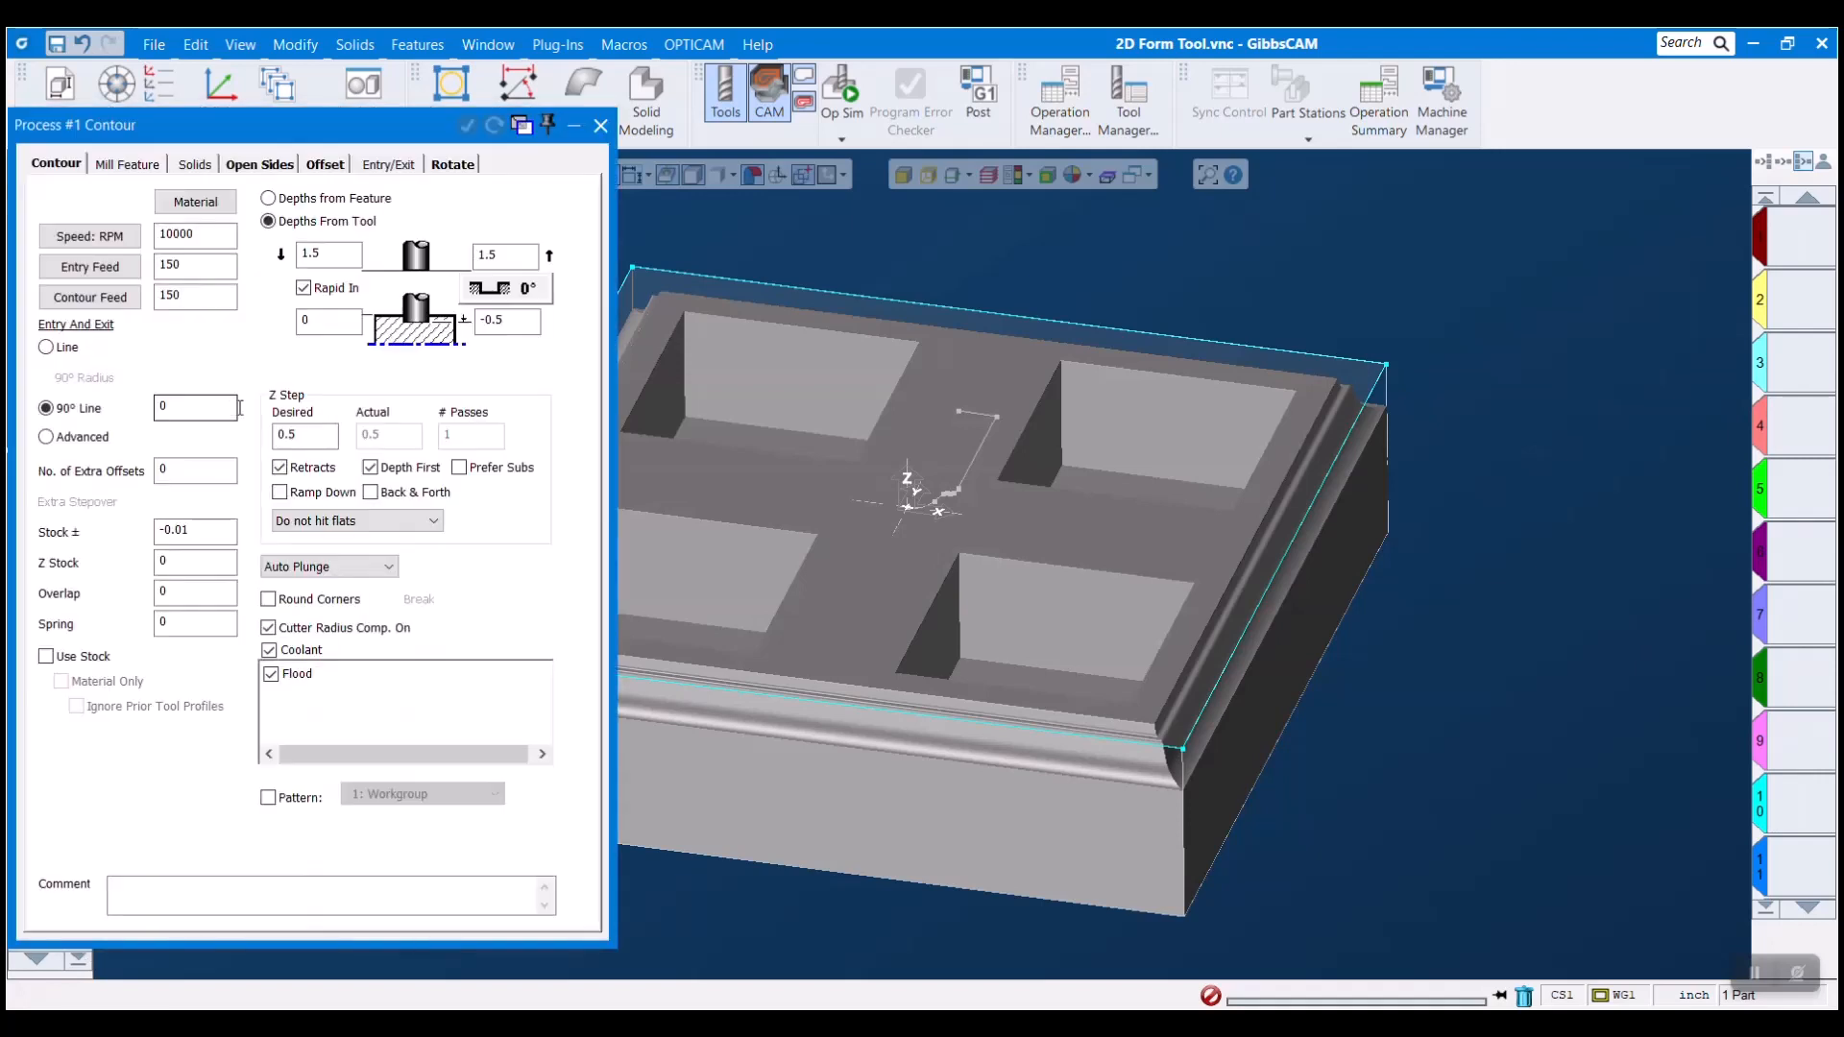
Contour the outside of the part's rectangle, with start and end points extended beyond its back-right corner, and generate the toolpath
click(1311, 509)
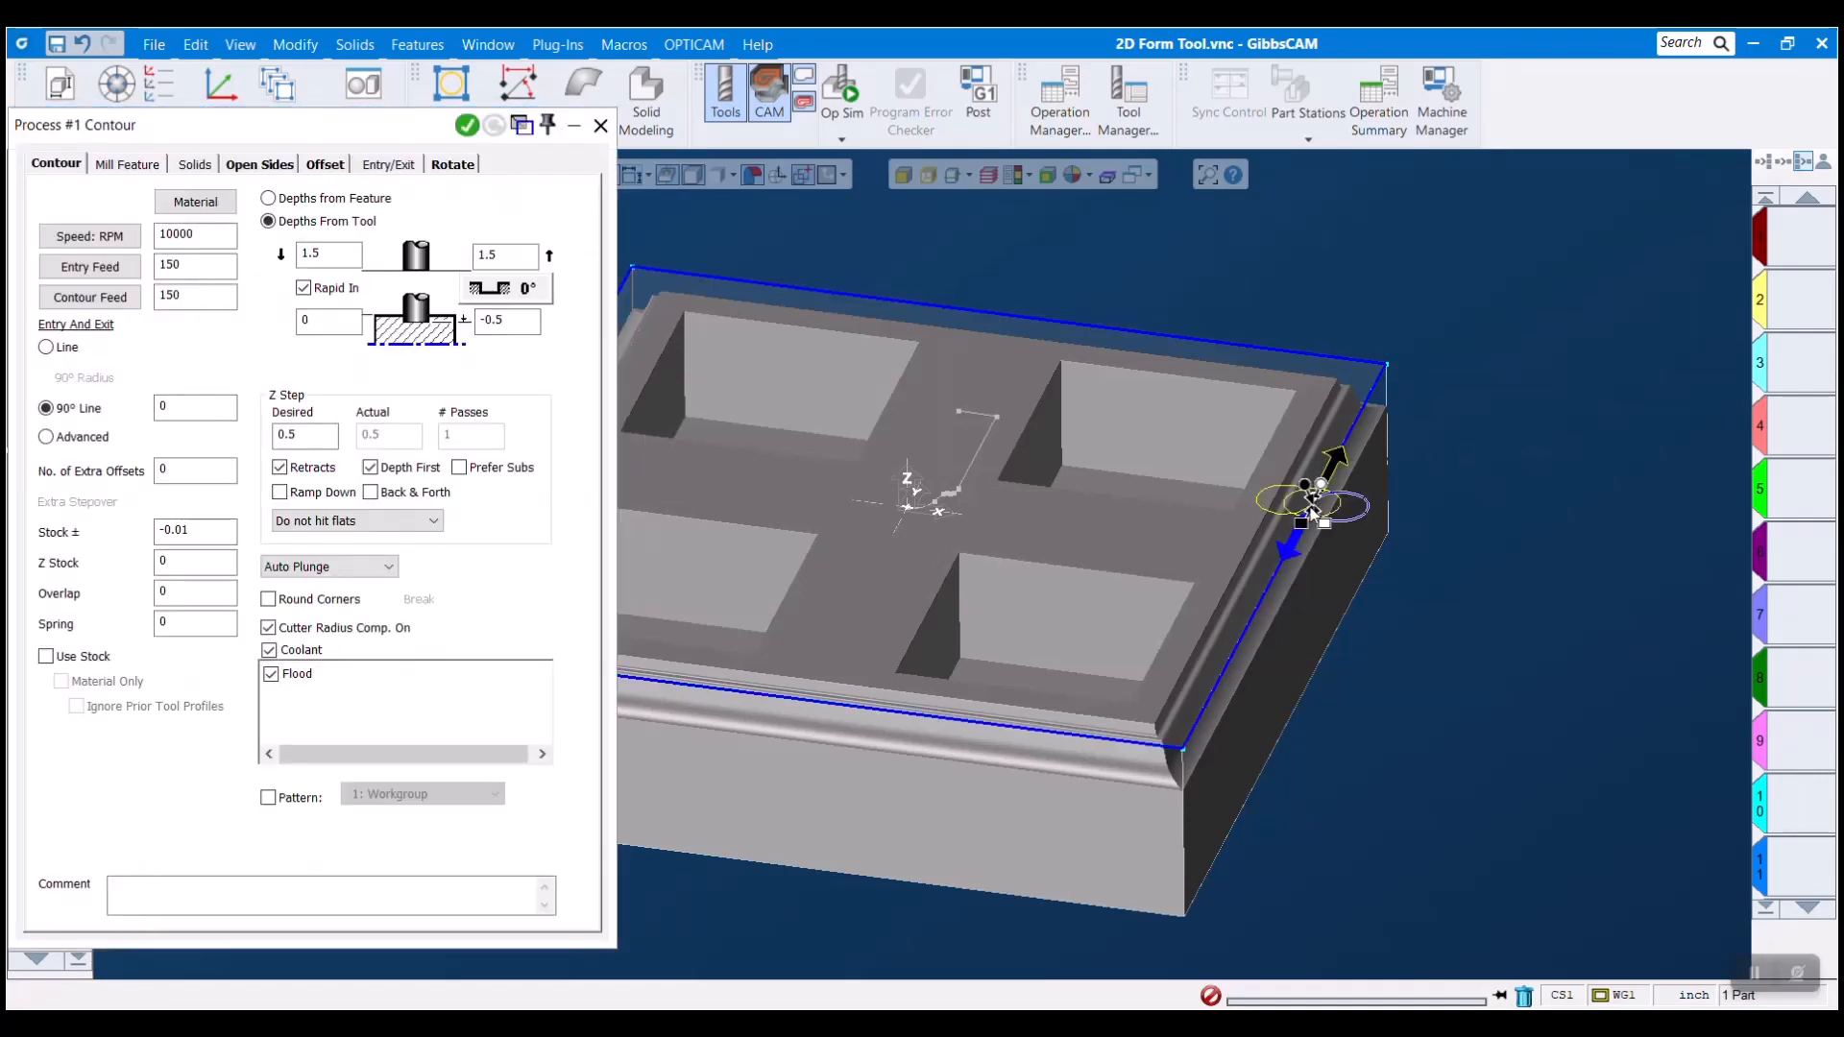
mouse_move(1302, 523)
mouse_down()
mouse_move(1275, 355)
mouse_move(1563, 376)
mouse_up()
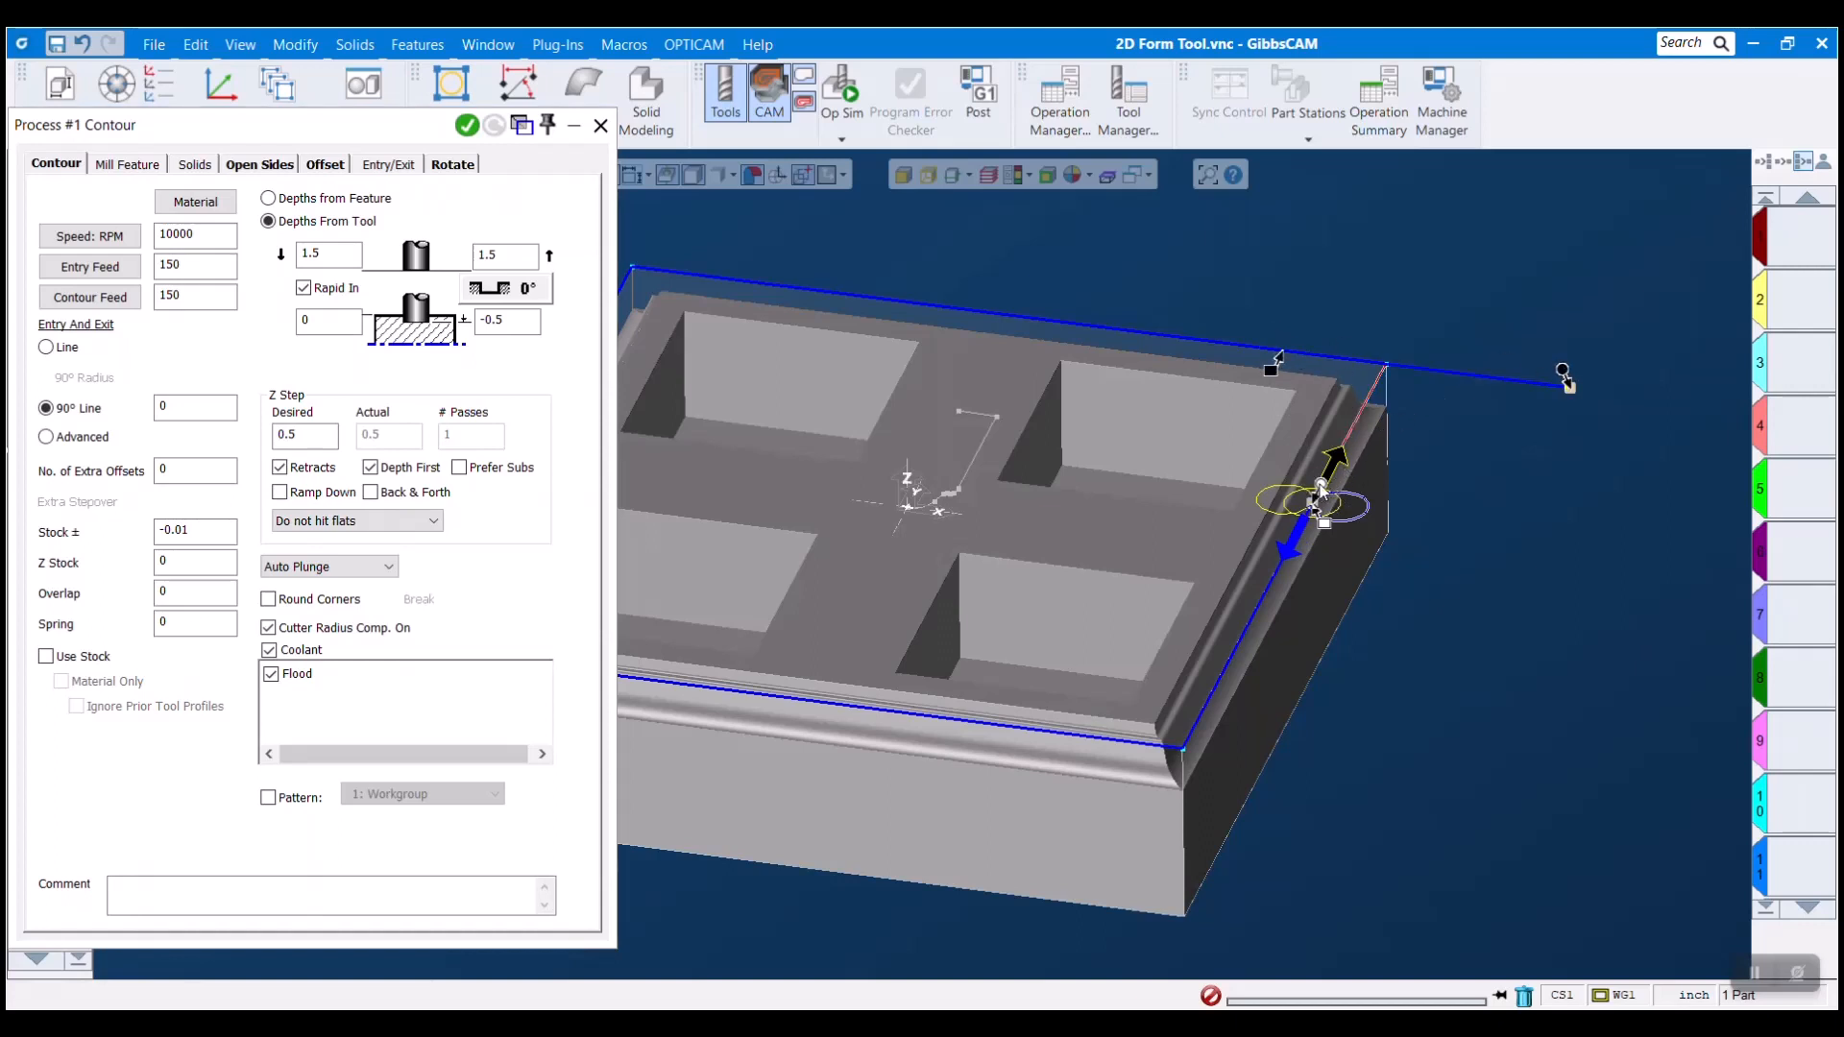
drag(1323, 490, 1460, 221)
click(1342, 507)
Run the Op Sim rendering of the contour operation and of the full program in 2D Form Tool_completed.vnc
click(842, 92)
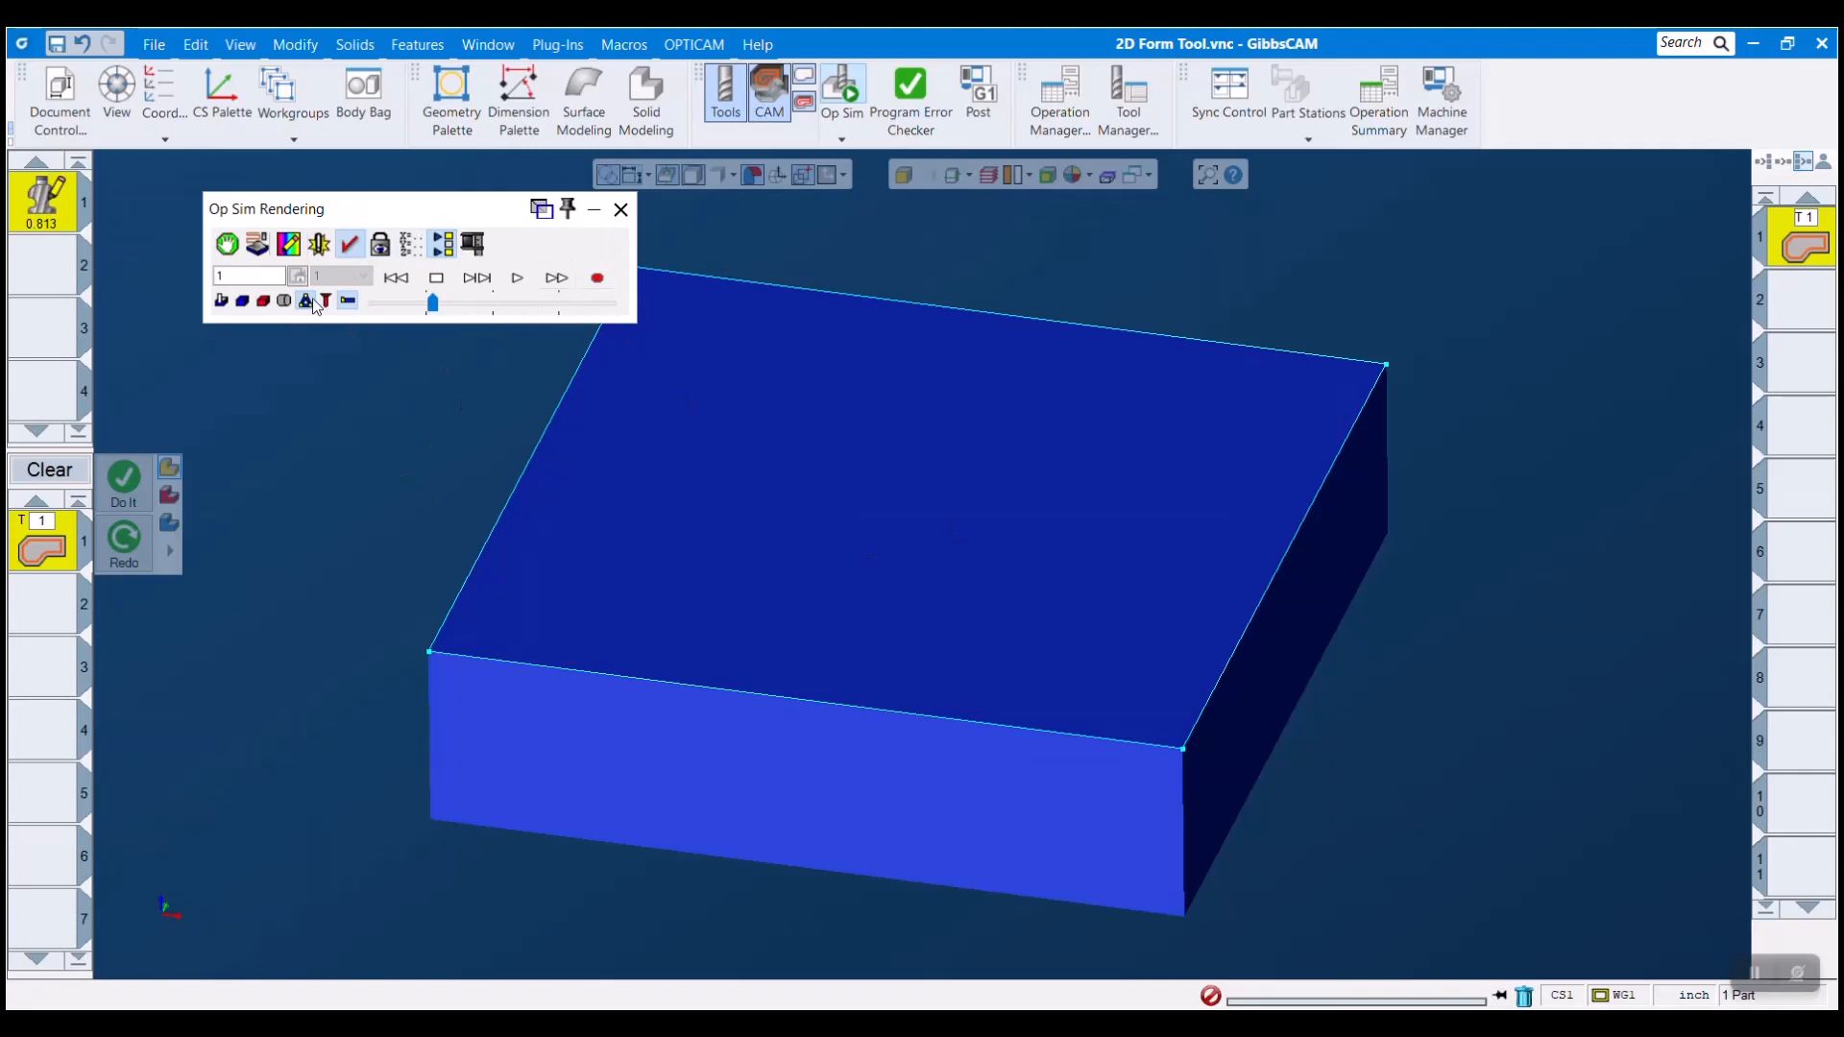
click(308, 301)
click(517, 279)
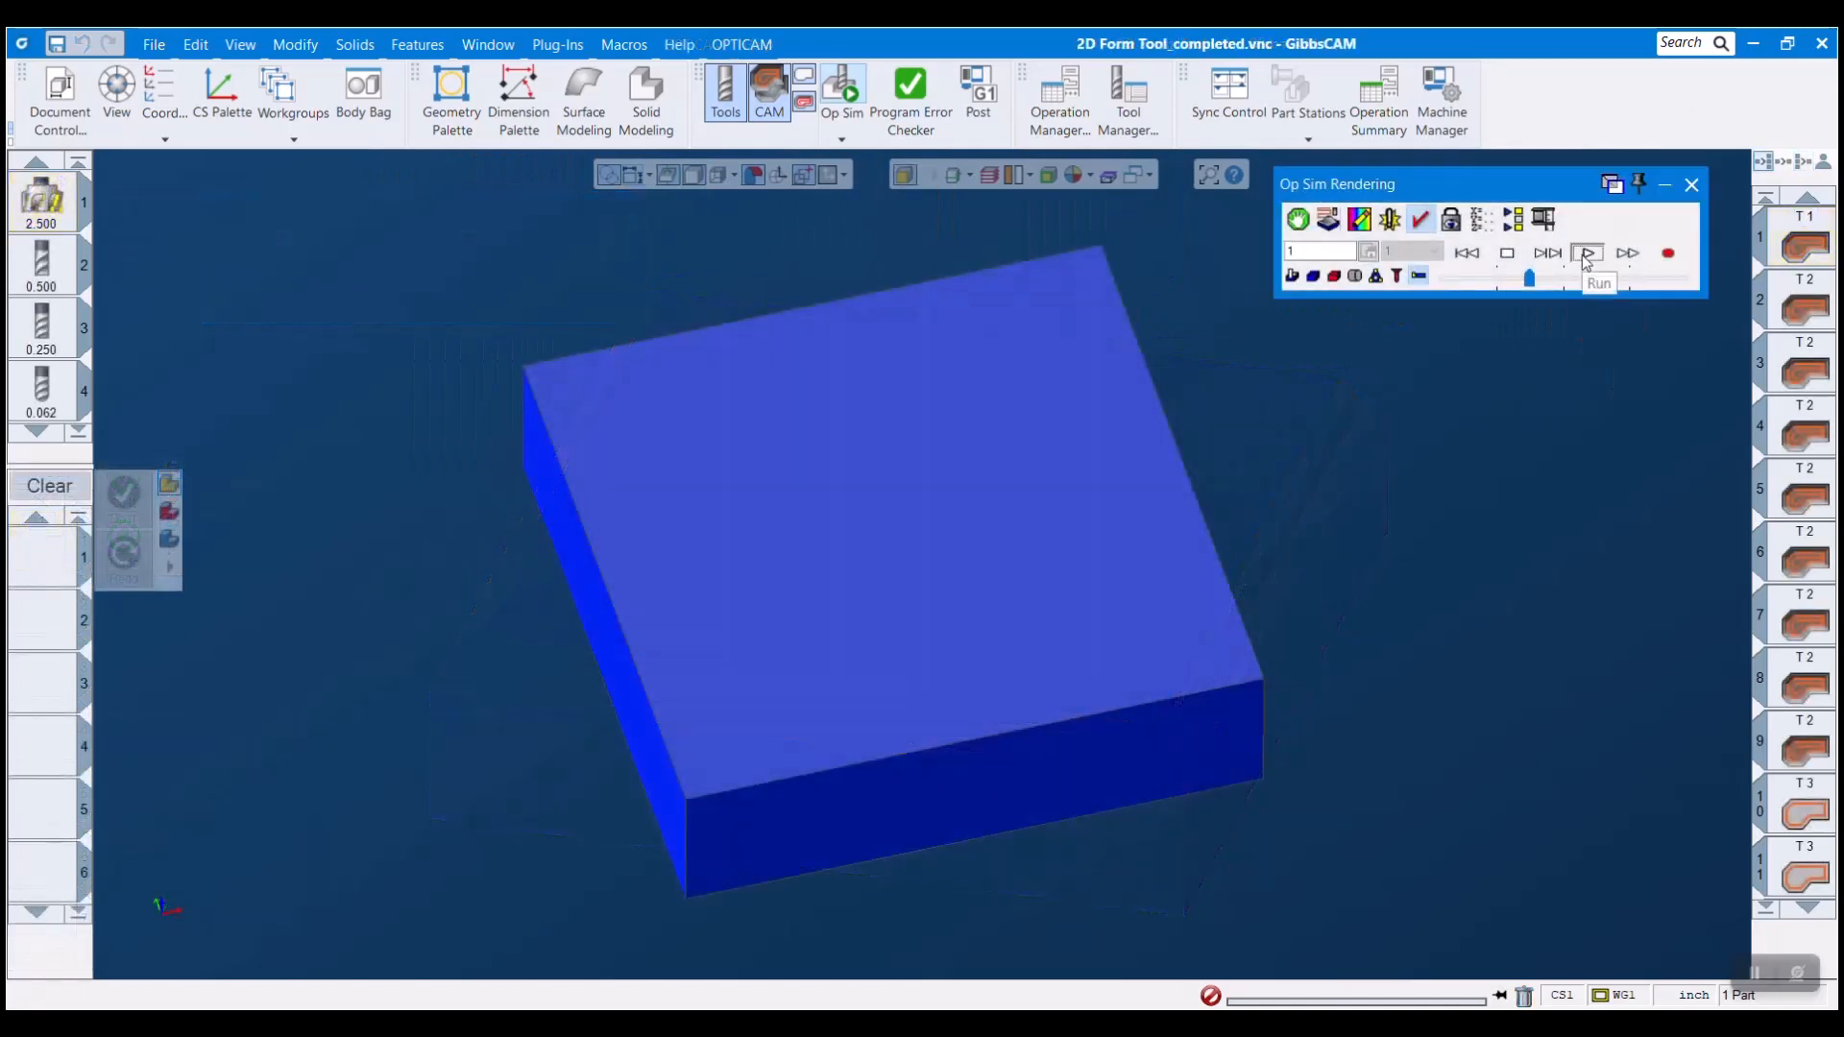
click(1586, 255)
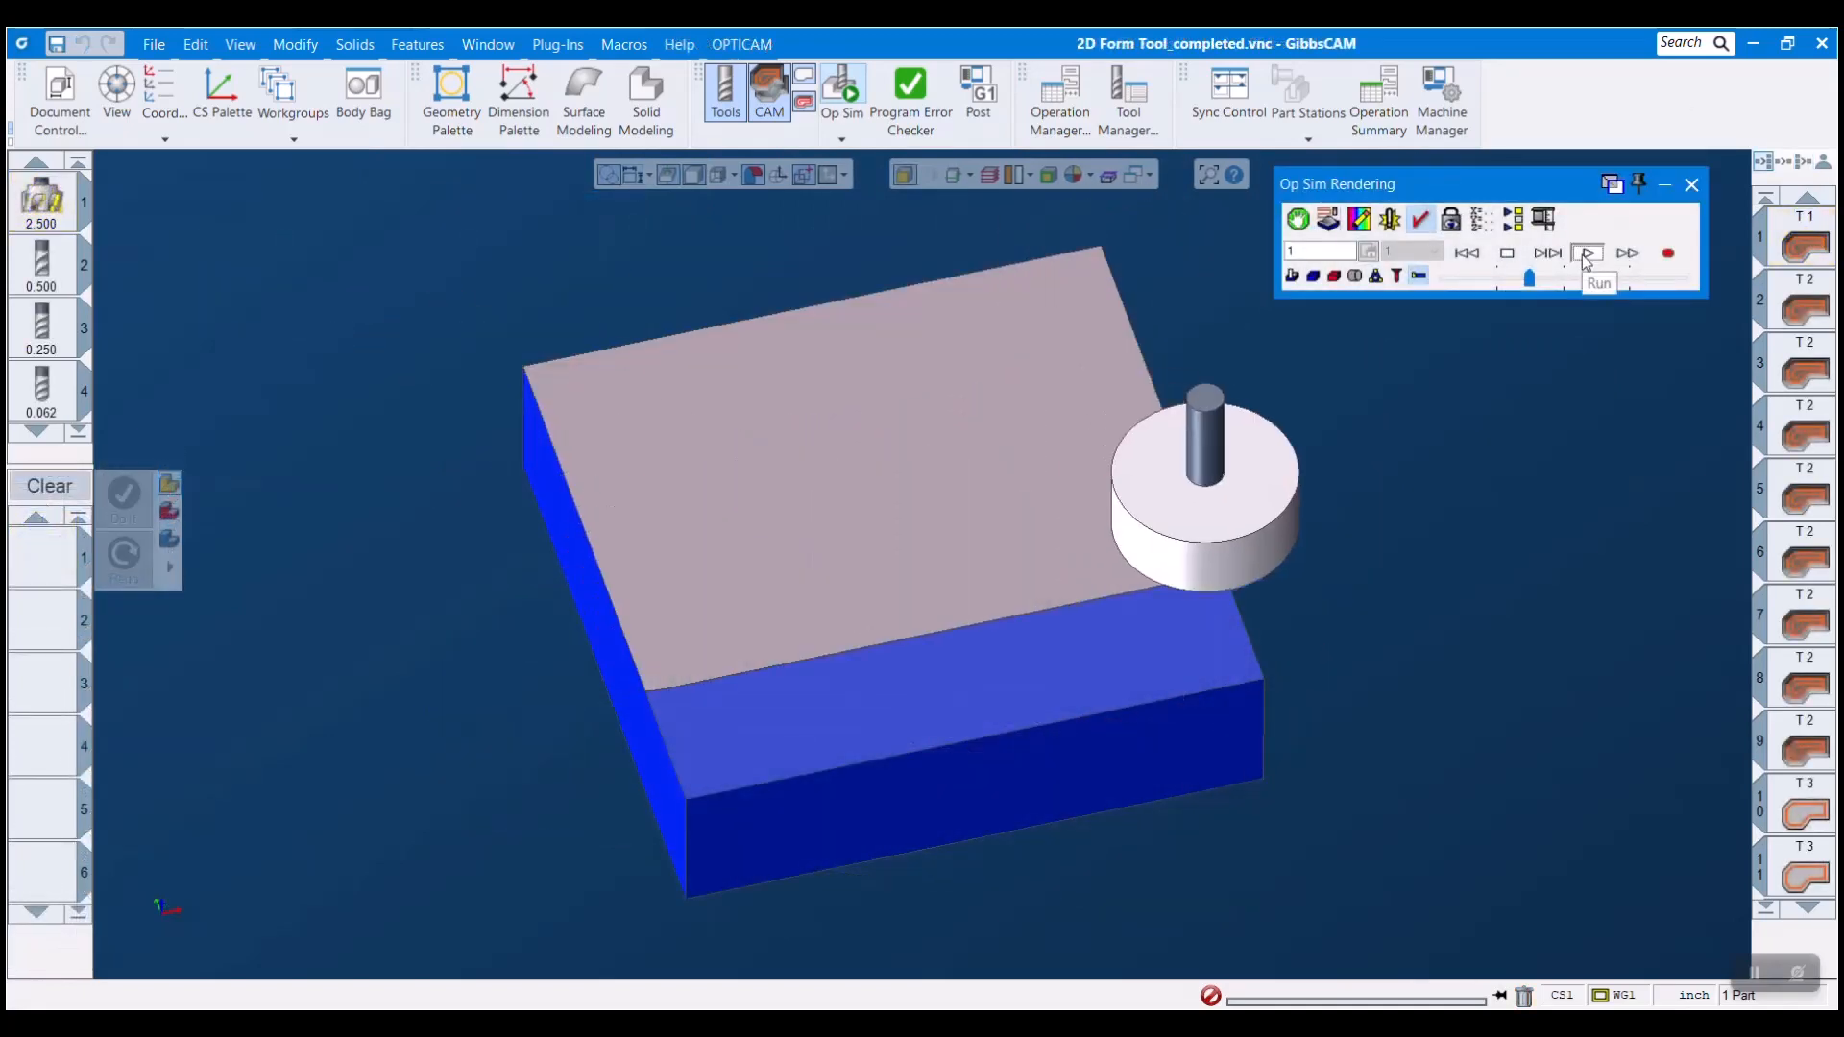